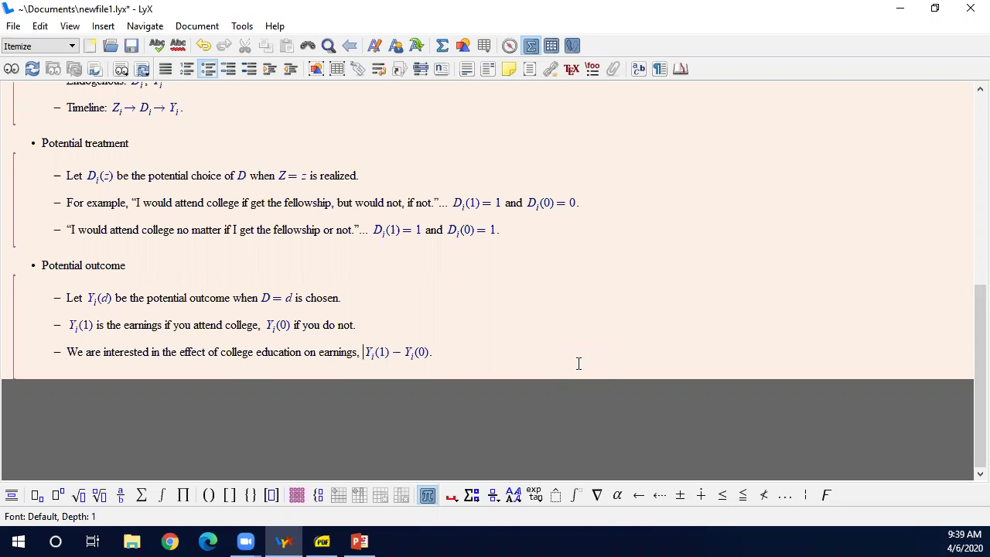
Step: After the last potential-outcome bullet, add a Section heading 'Assumptions for IV'
key("Left")
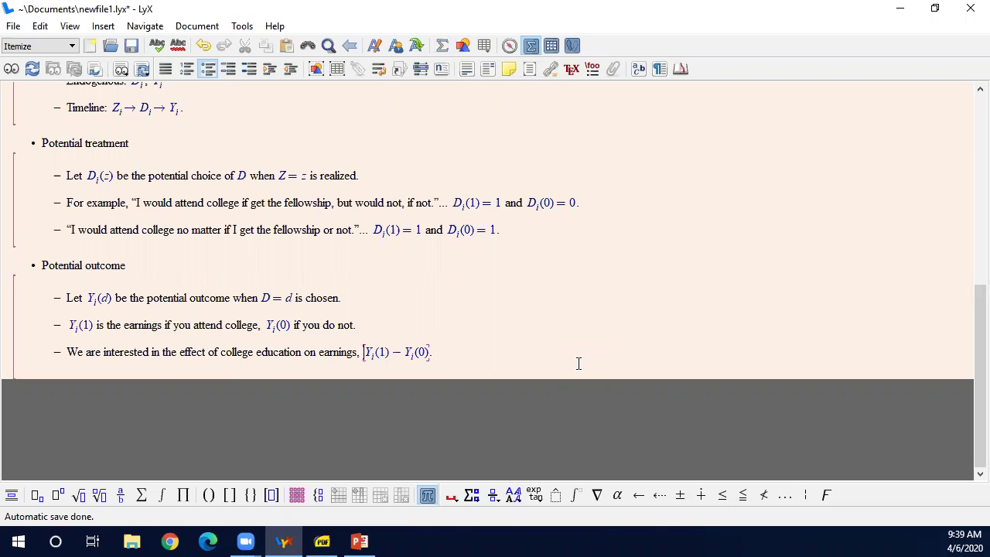
key("End")
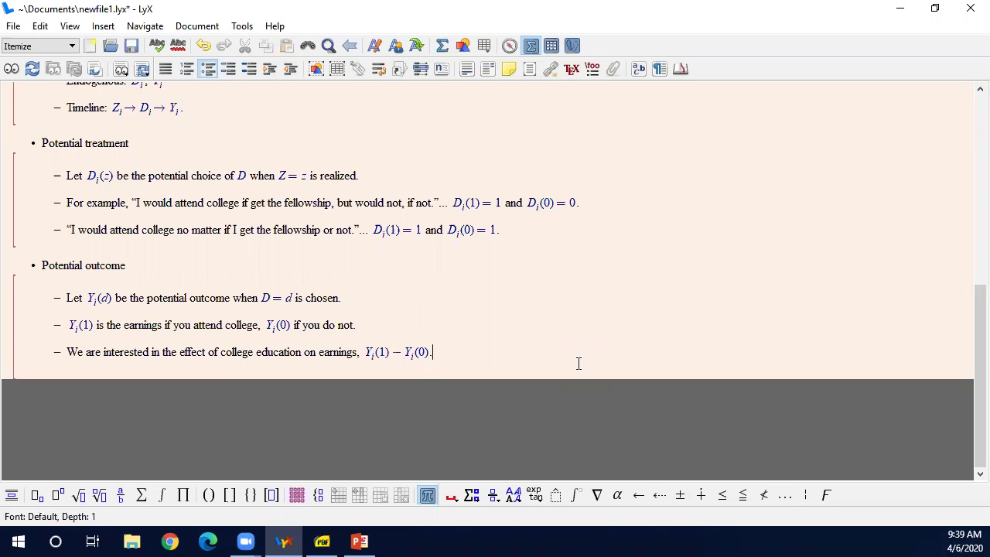
key("Return")
key("Return")
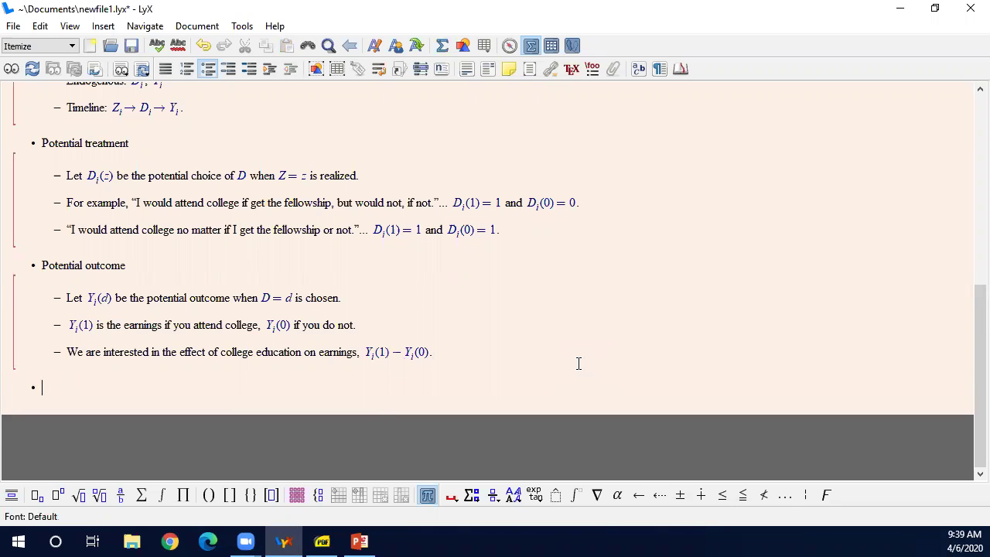
left_click(60, 46)
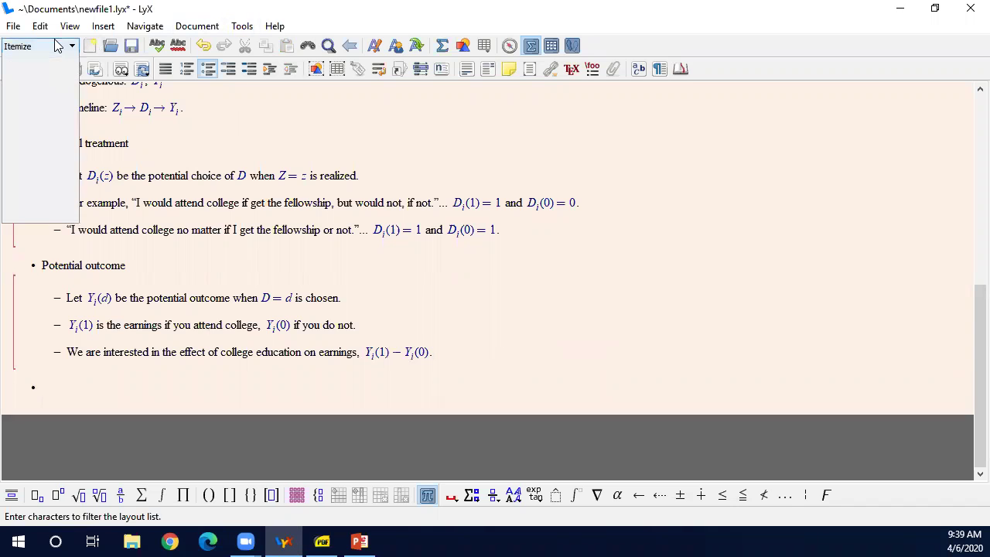
left_click(34, 198)
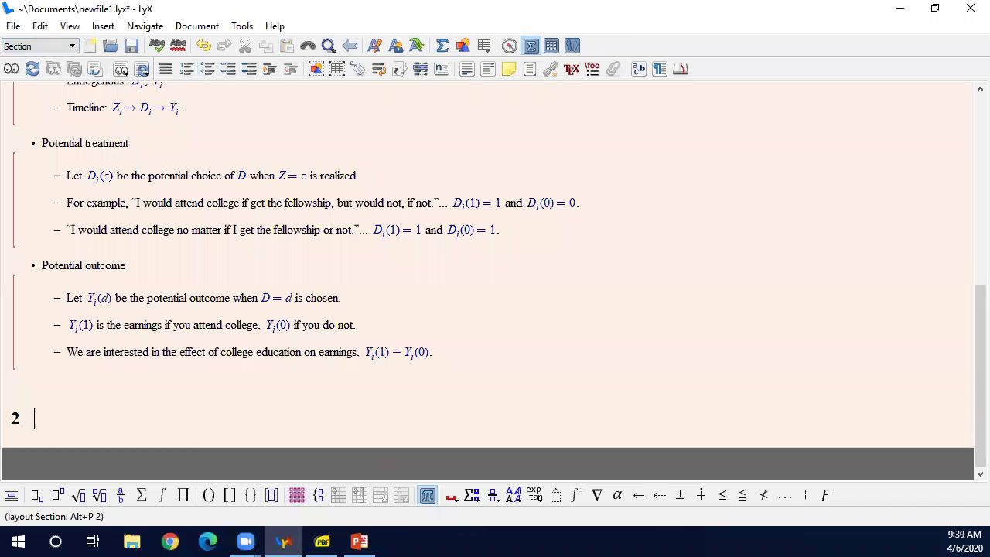
type("Assumptions ")
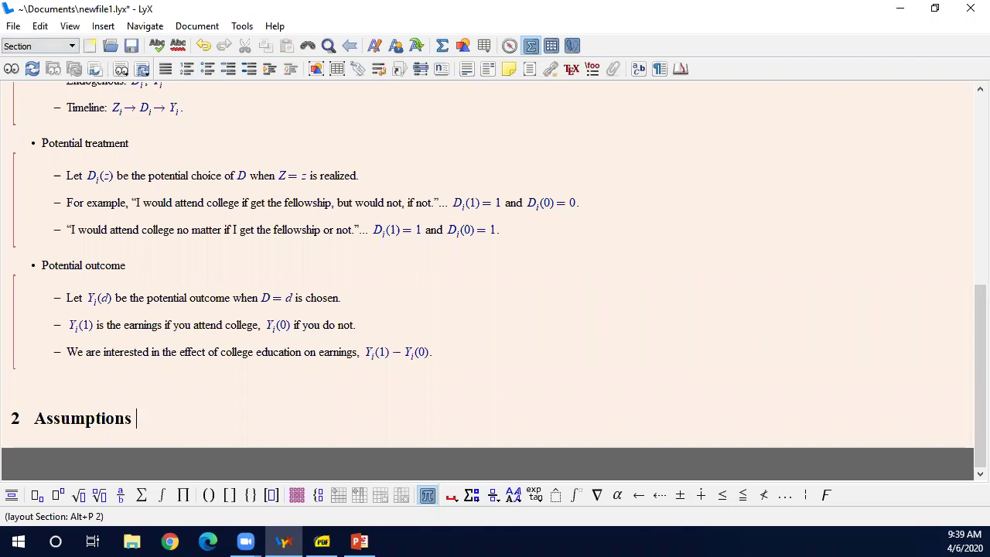
type("for IV")
key("Return")
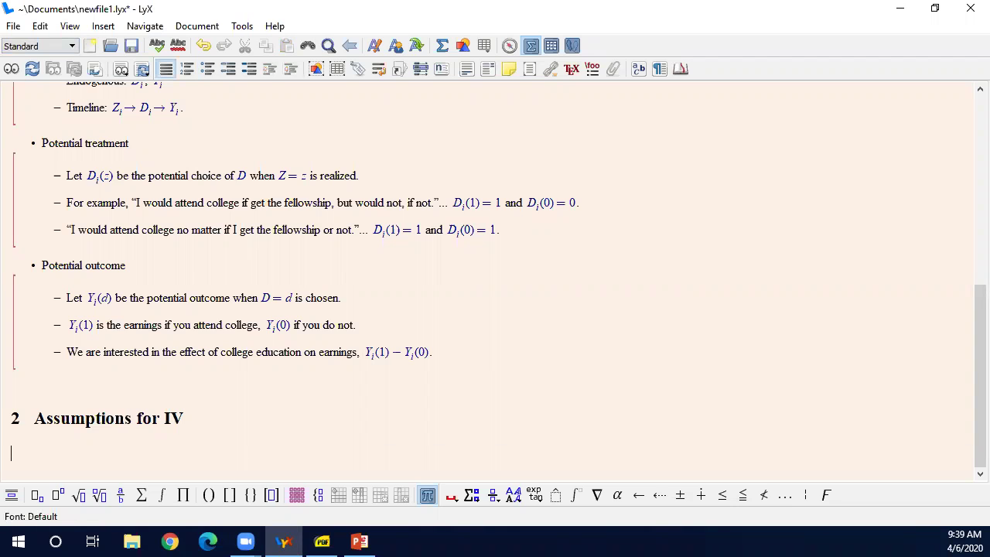
key("alt+Tab")
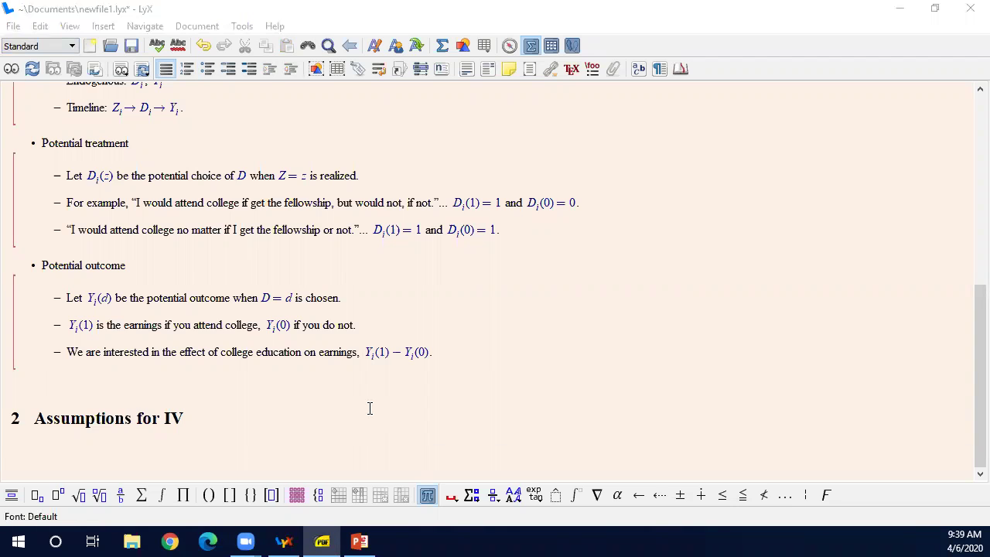
scroll(369, 409, "up", 8)
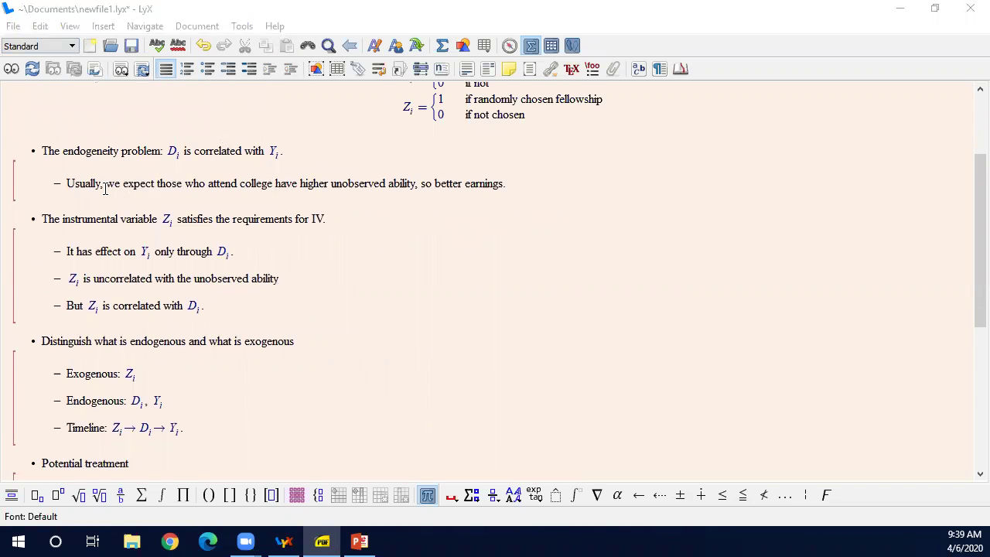
scroll(163, 277, "up", 4)
scroll(149, 272, "down", 4)
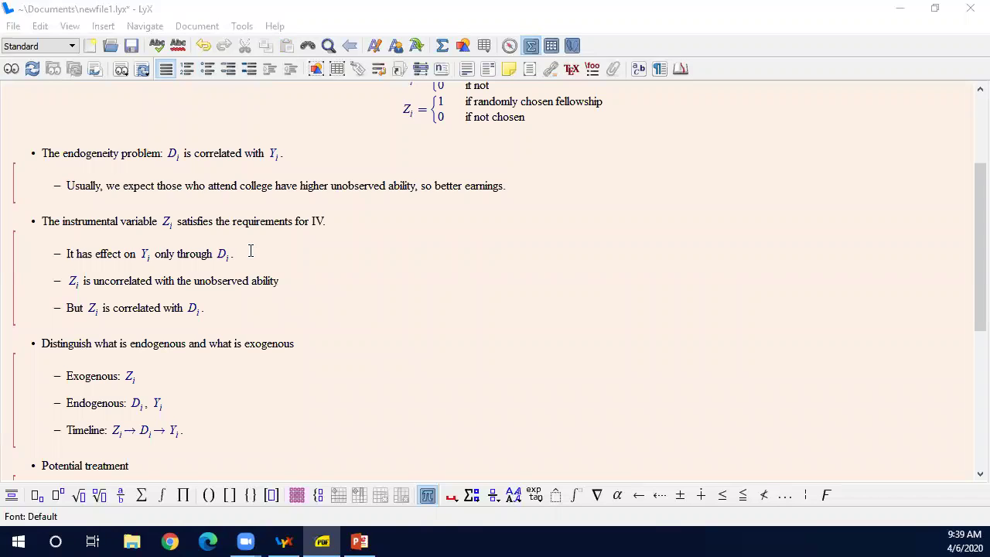
scroll(255, 252, "up", 4)
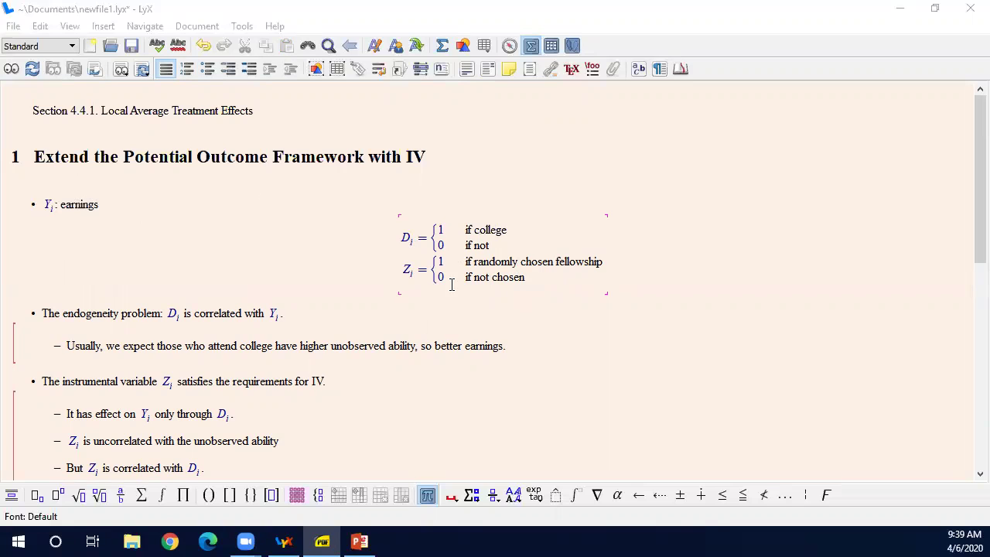
scroll(444, 282, "down", 1)
scroll(445, 282, "down", 8)
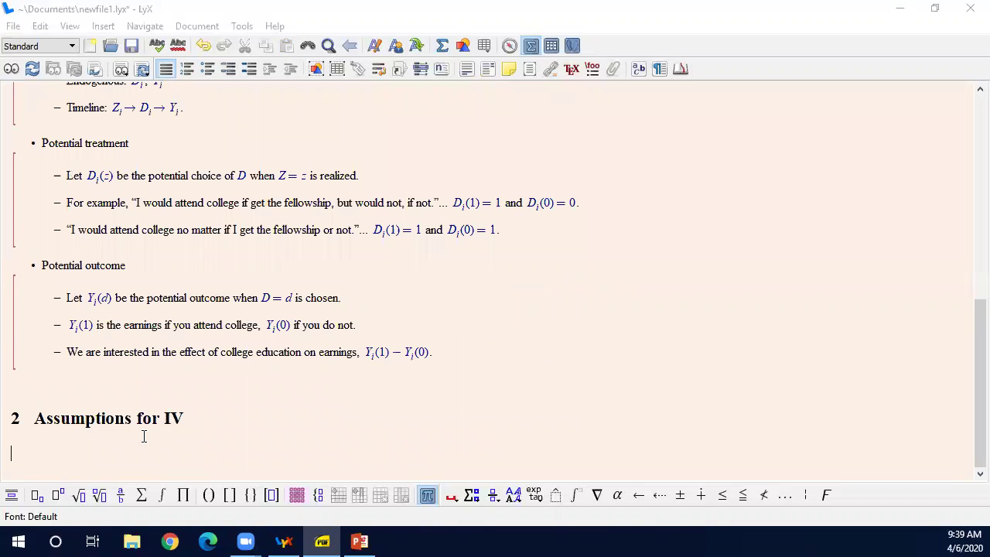
Step: Add a bullet 'No direct effect of IV on outcome' with the note 'already embedded'
left_click(208, 69)
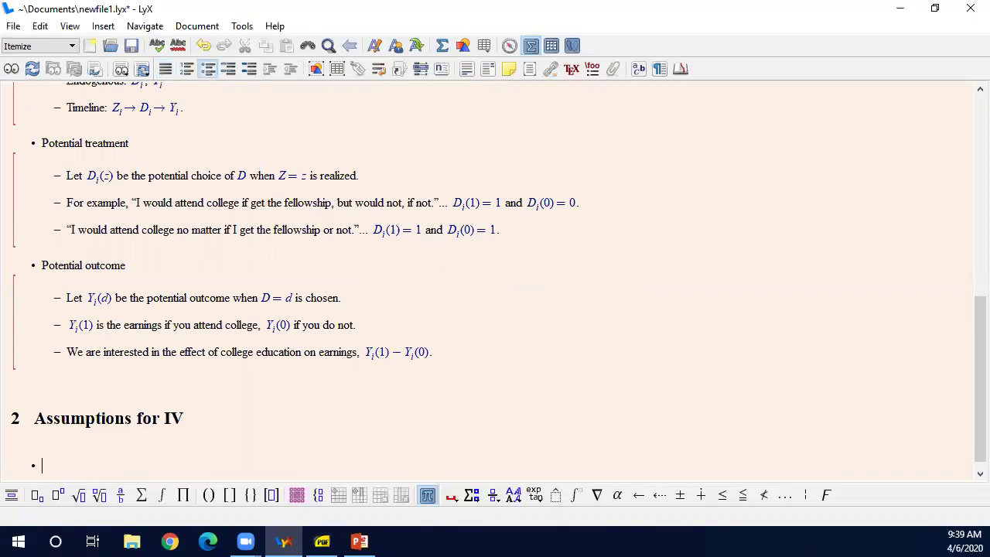
type("No direct effect of ")
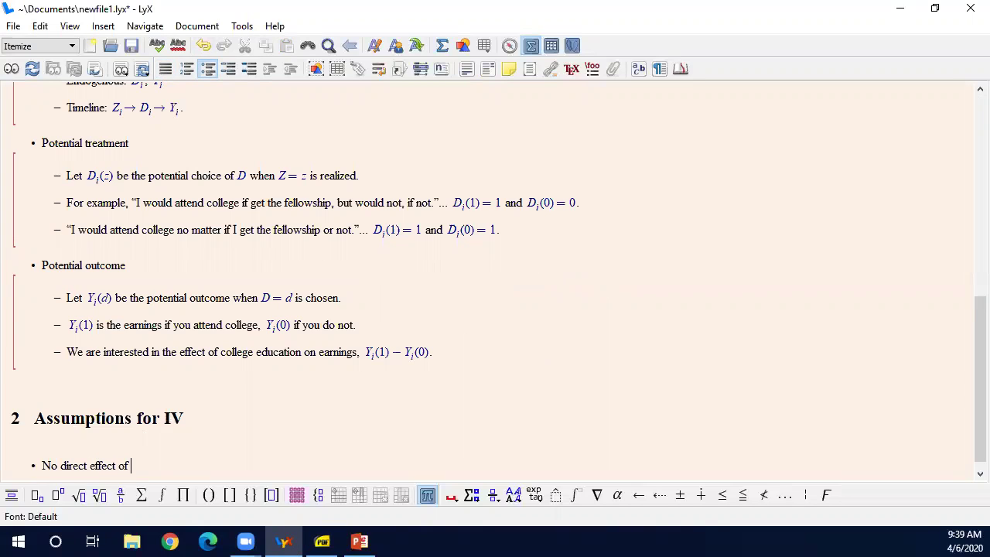
type("IV on outcome")
type("already em")
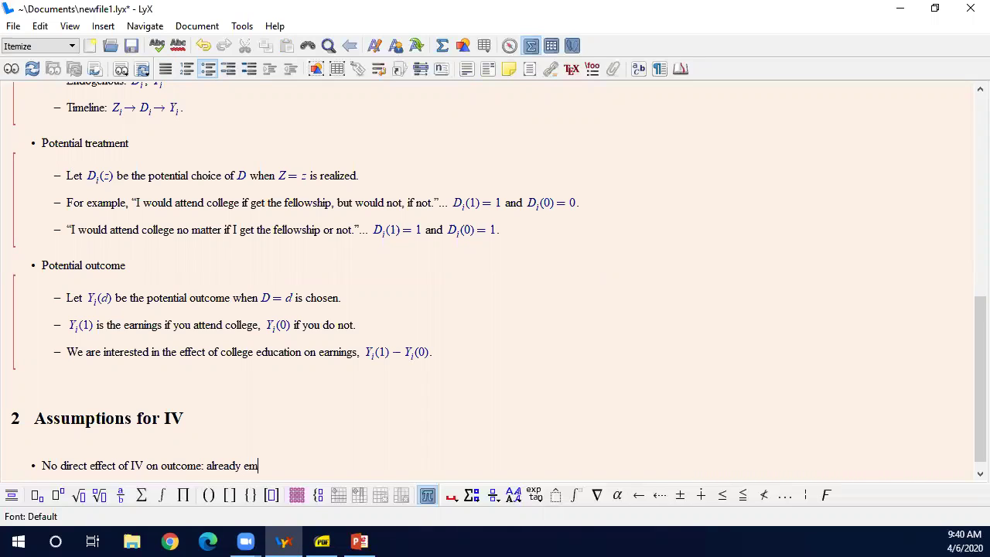
type("bedded")
key("Left")
key("Left")
type("d")
key("BackSpace")
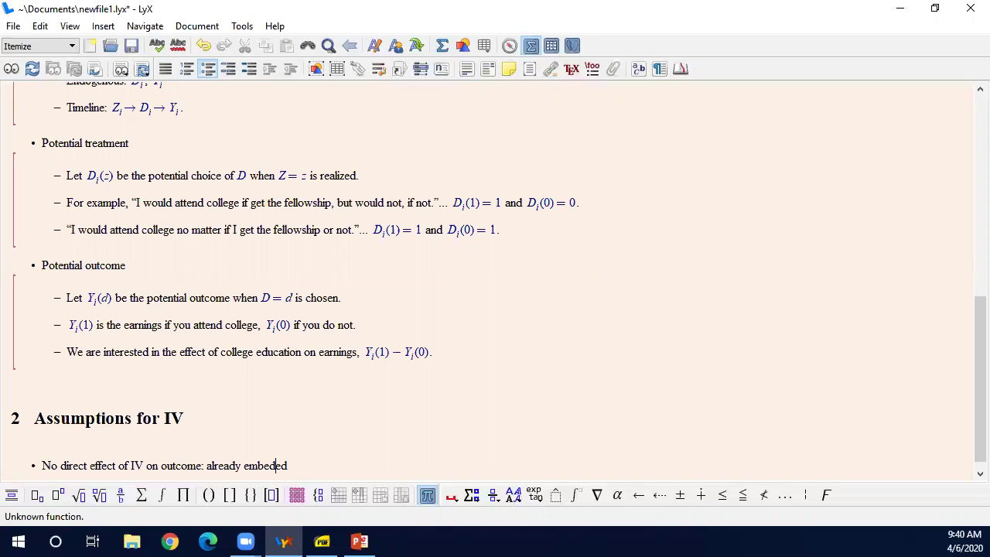
Step: Add an indented sub-point: 'In a fully general potential outcome framework, we had to consider Y_i(z,d)'
key("Return")
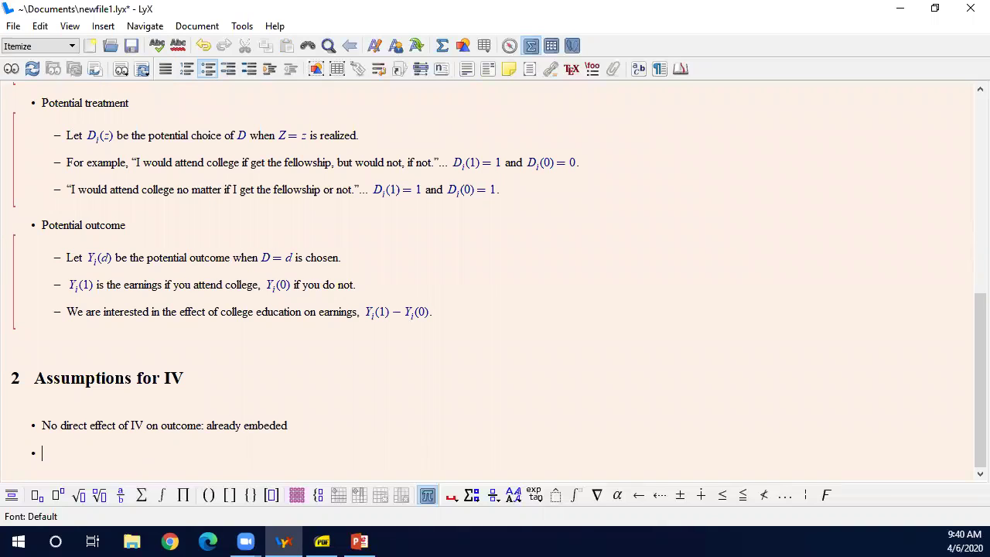
key("Tab")
type("In a fully ge")
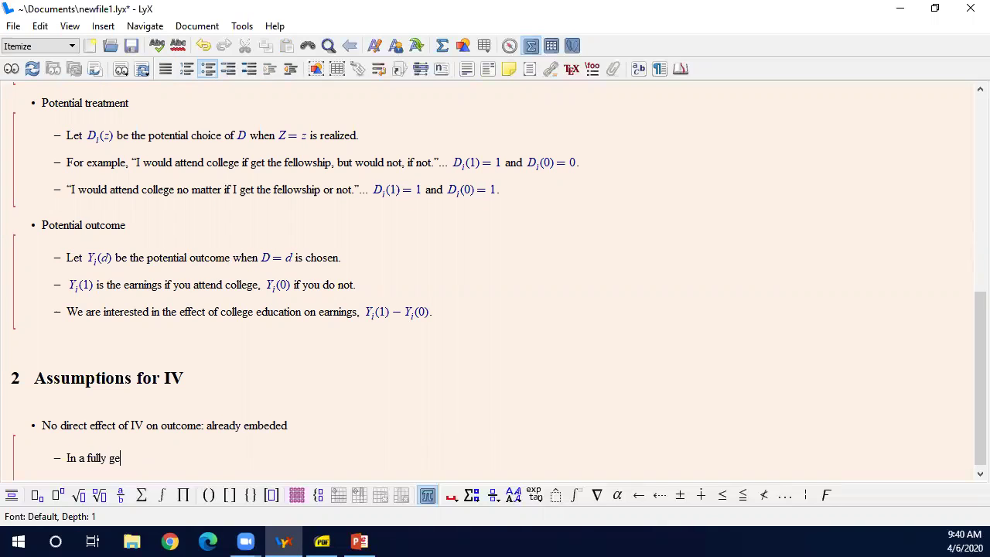
type("neral potential outcome framewo")
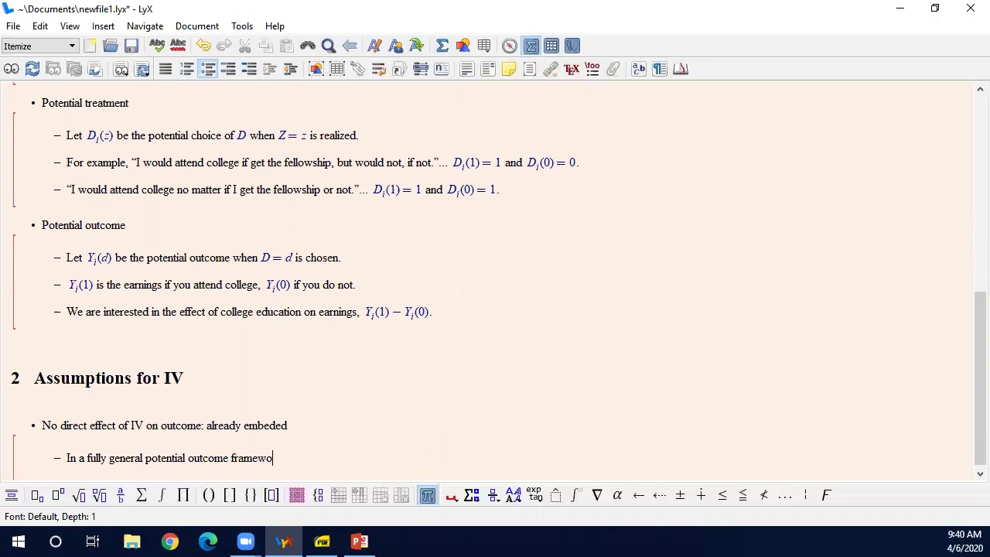
type("rk, we had to consider")
key("ctrl+m")
type("Y")
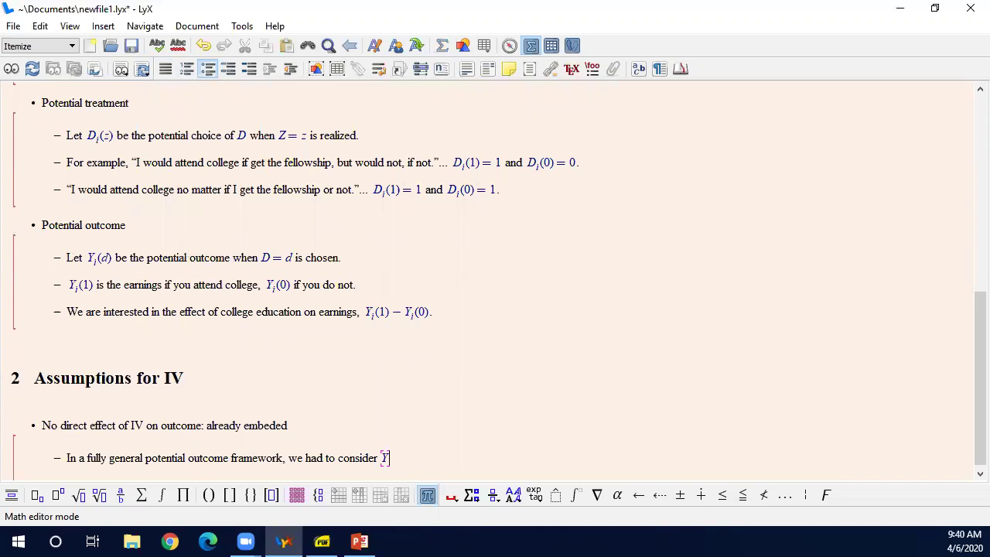
type("_i")
key("Right")
type("(z,d)")
key("Right")
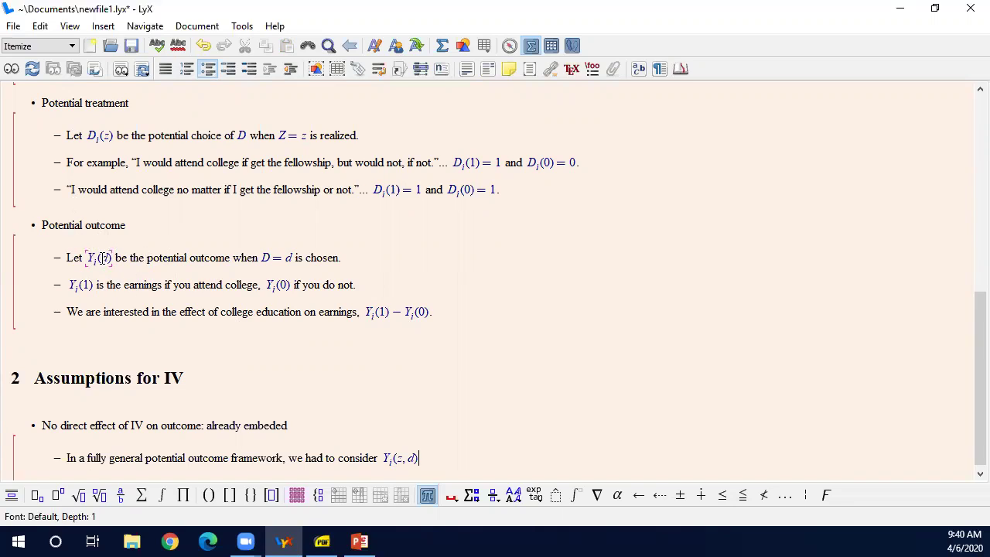
Step: Inspect the Timeline formula Z_i → D_i → Y_i, then return after the Y_i(z, d) formula
left_click(104, 260)
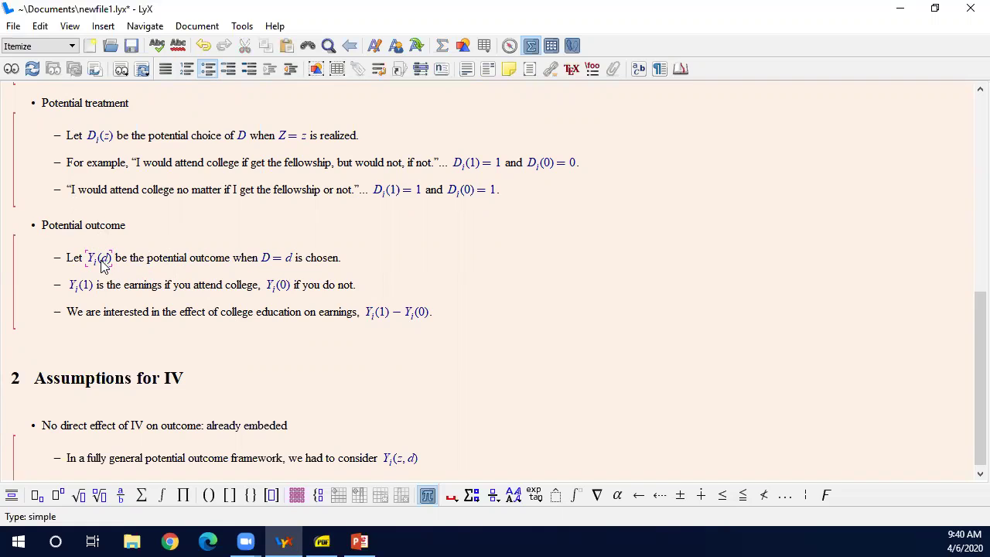
scroll(103, 260, "up", 4)
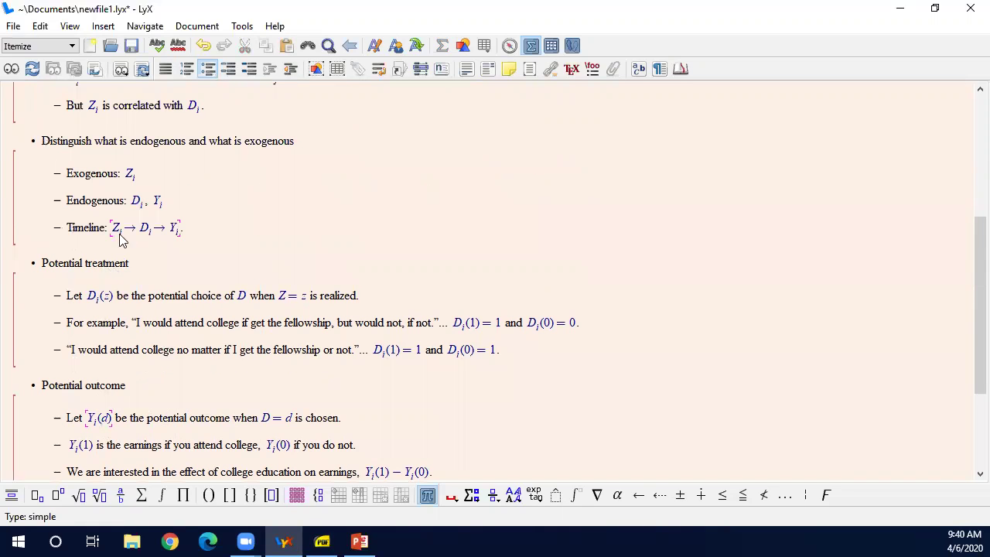
left_click(110, 233)
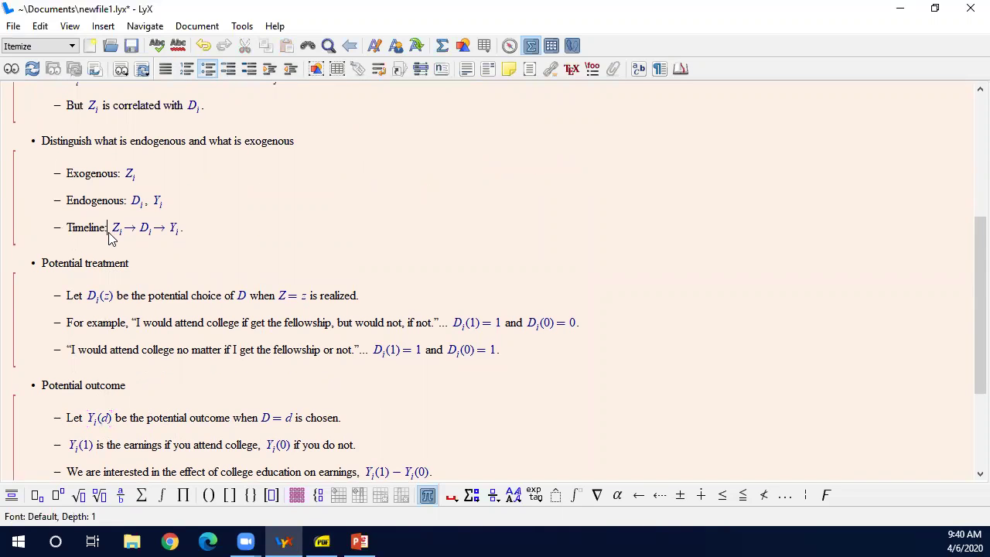
left_click(114, 236)
left_click_drag(114, 236, 123, 236)
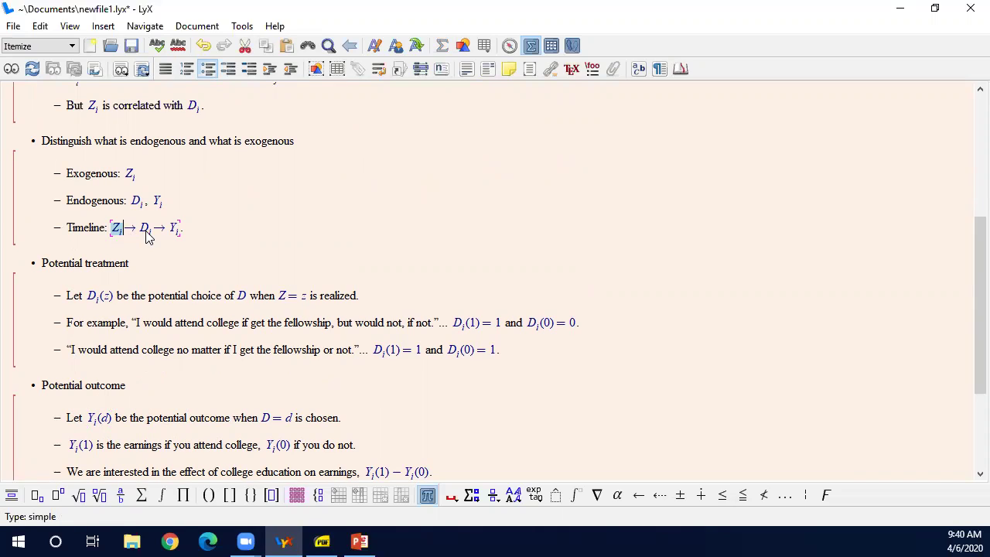
left_click(147, 234)
left_click(171, 234)
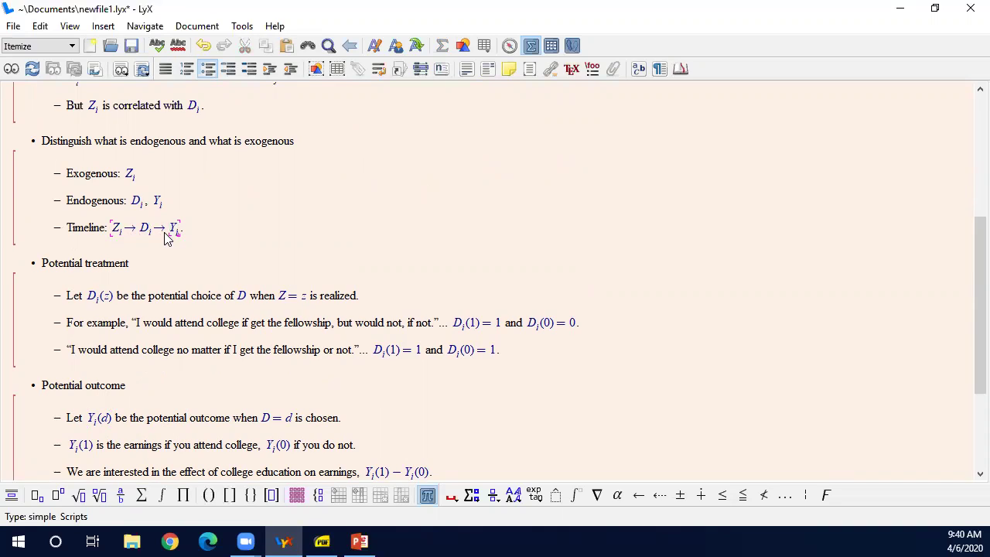
left_click(167, 236)
left_click_drag(126, 238, 112, 238)
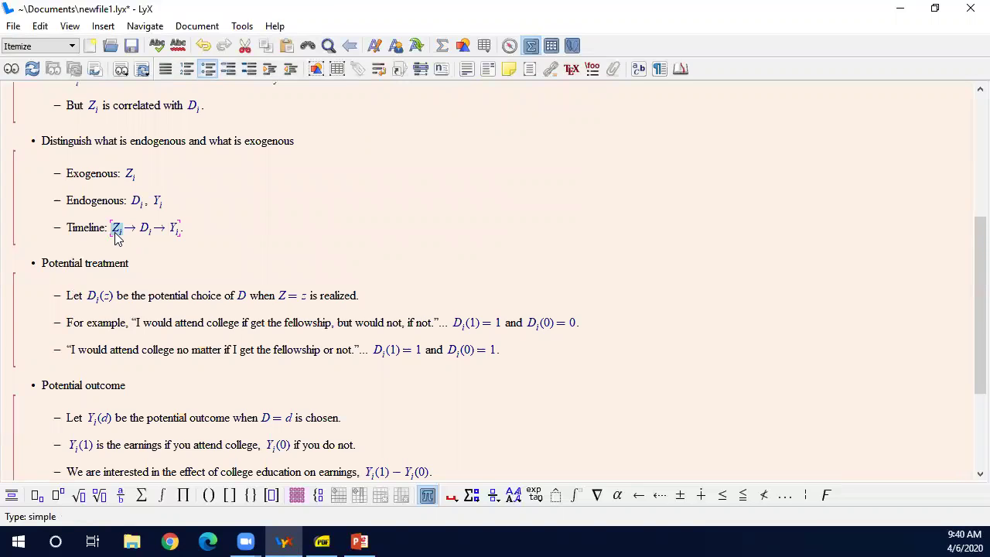
left_click(117, 238)
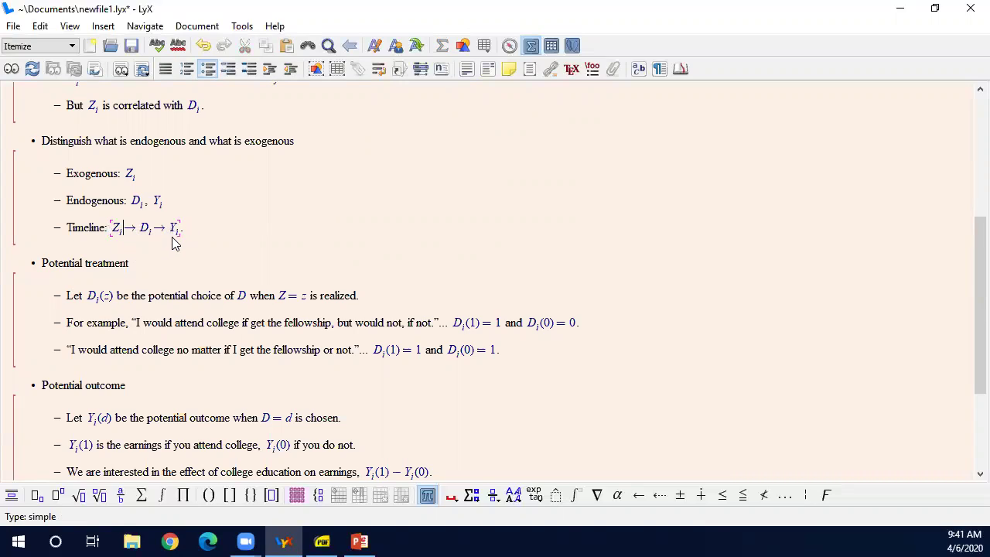
scroll(226, 281, "down", 4)
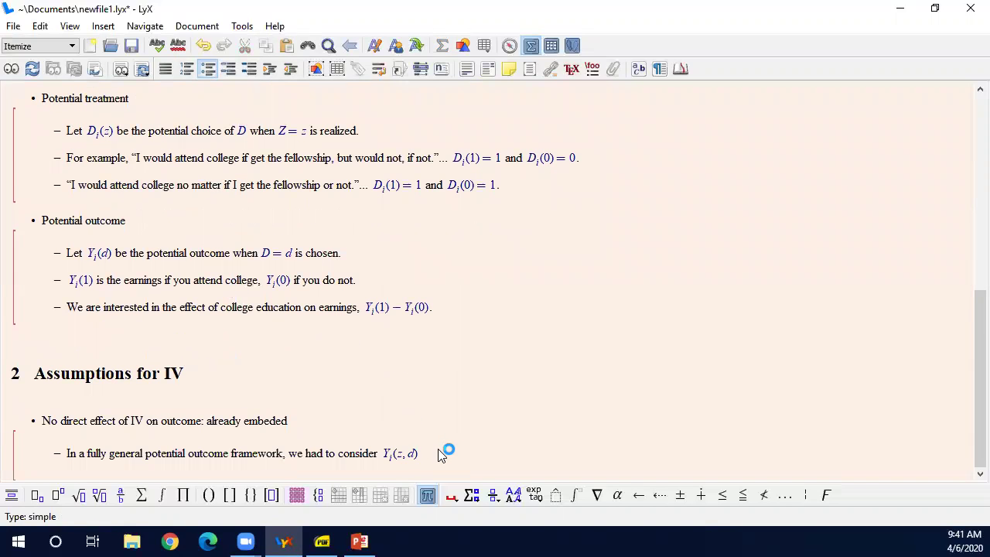
left_click(438, 448)
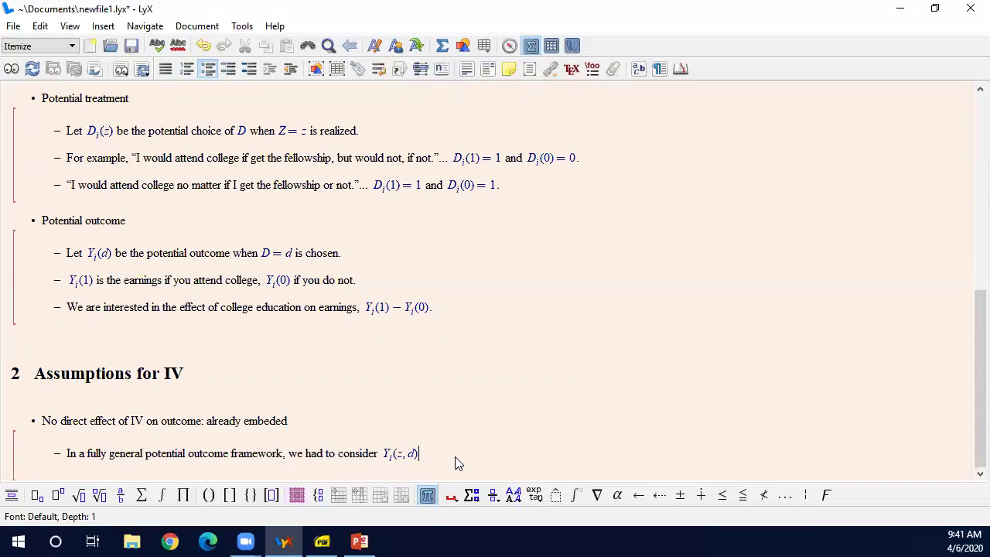
Step: Start a new sub-point: 'By writing Y_i(d), we implicity assume that', with Y_i(d) as math
key("Return")
type("By wr")
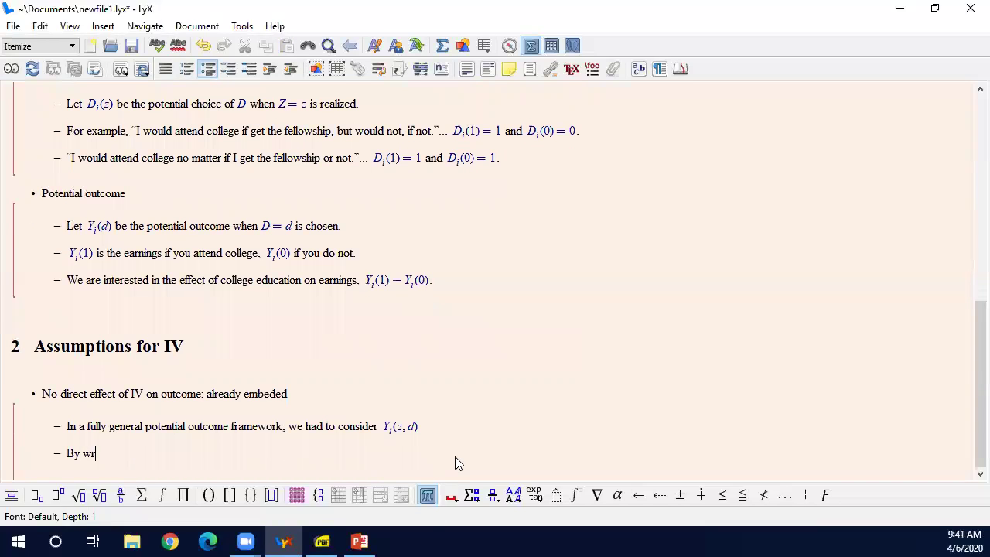
type("iting")
key("ctrl+m")
type("Y_i")
key("Right")
type("(")
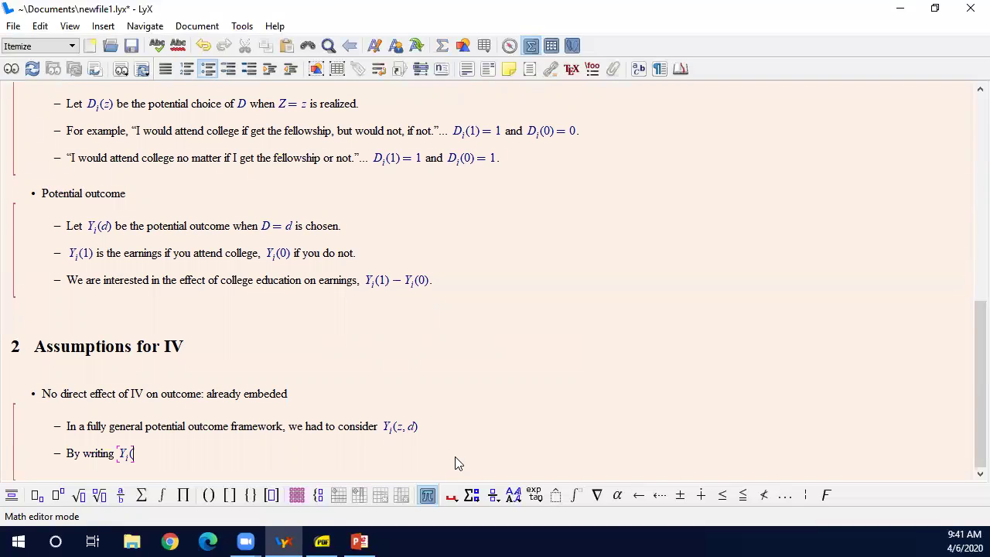
type("d)")
key("Right")
type(", we")
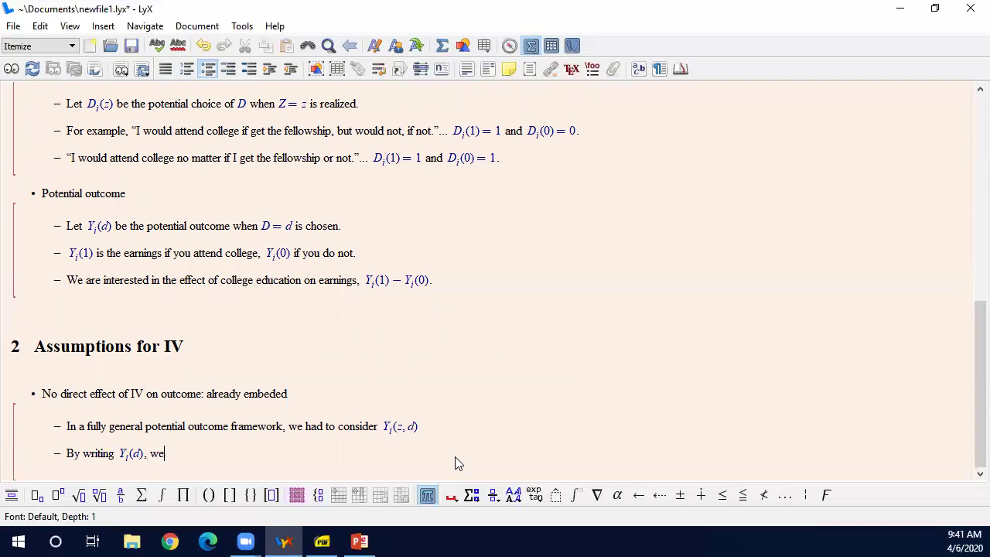
type(" implicity assume that")
Step: Finish the sentence with 'Y_i does not directly depend on z.' using inline math
key("ctrl+m")
type("Y_i")
key("Right")
key("Right")
type("does not ")
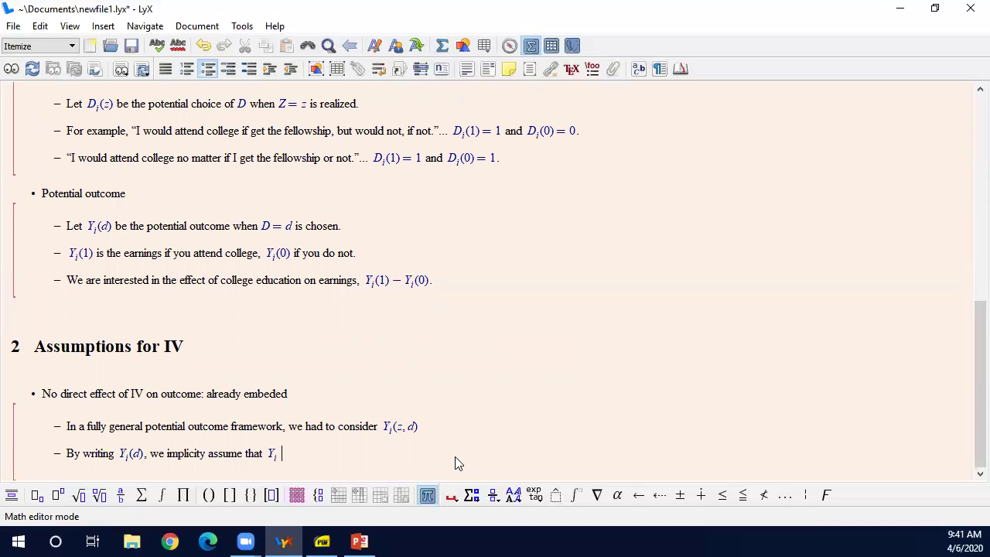
type("dire")
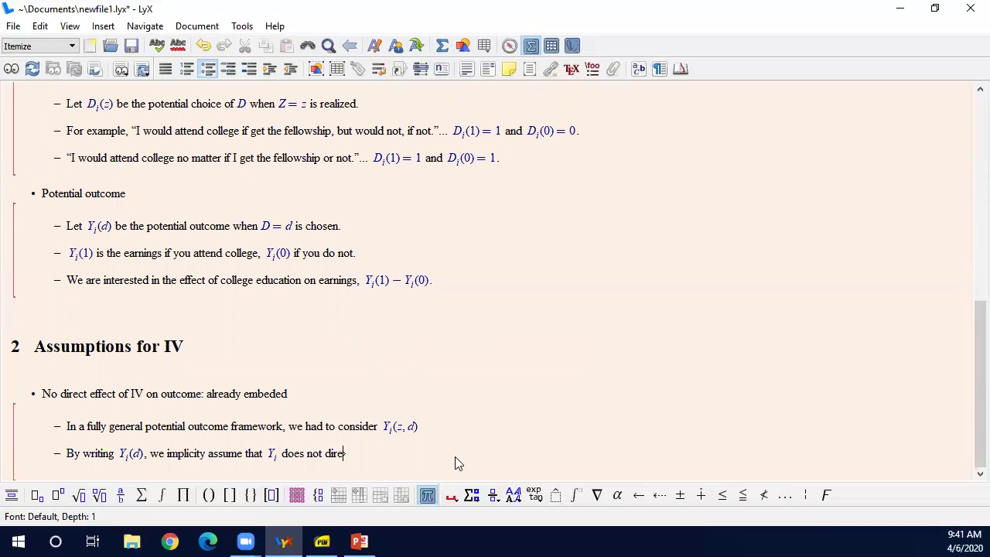
type("ctly depend on")
key("ctrl+m")
type("z")
key("Right")
type(".")
key("Return")
key("Return")
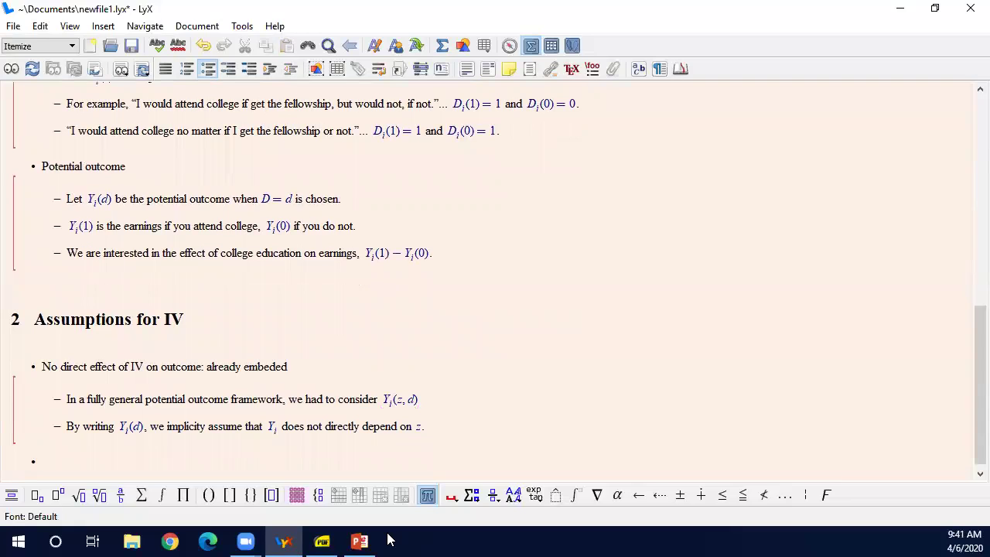
mouse_move(358, 540)
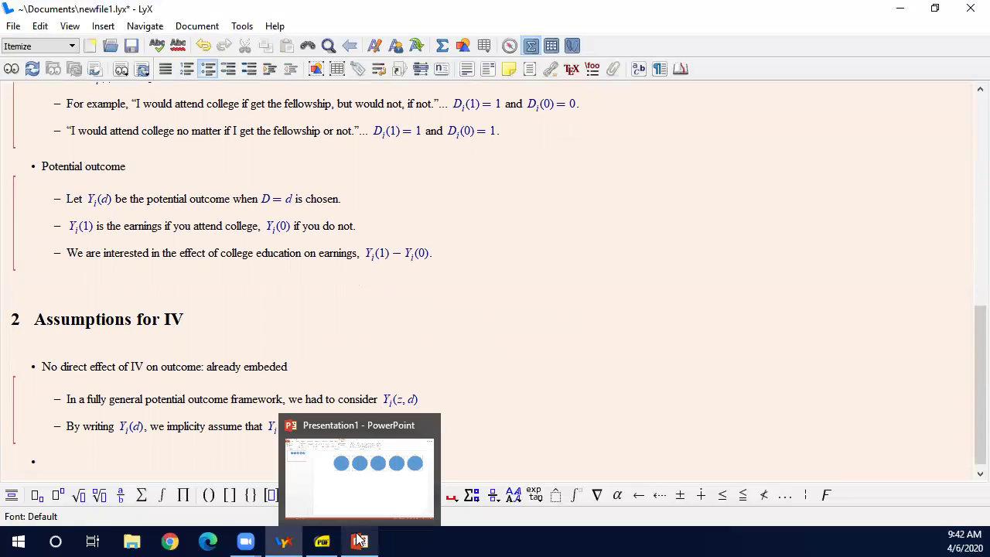
left_click(451, 422)
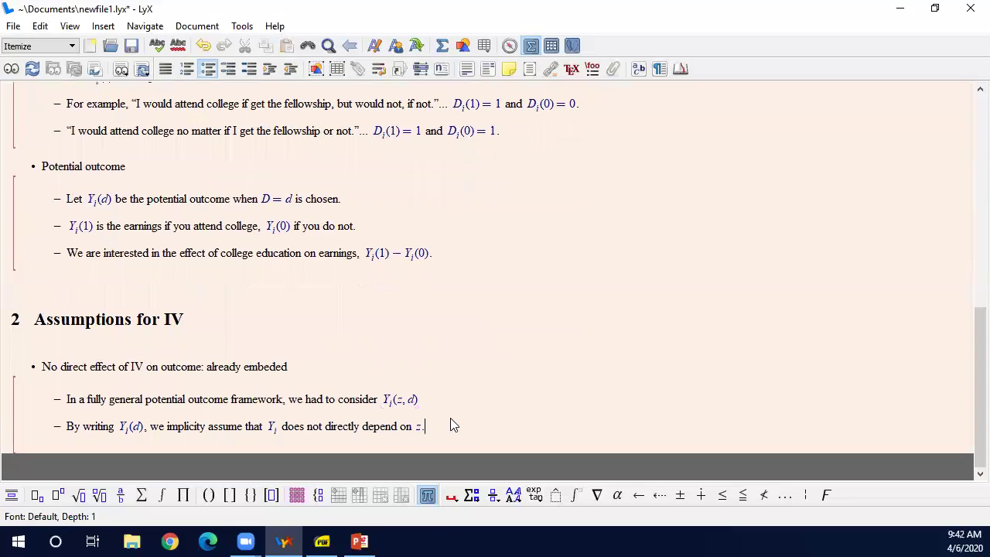
Step: Add the sub-point 'We refer to this assumption as the exclusion restriction.', fixing the typo
key("Return")
type("We ")
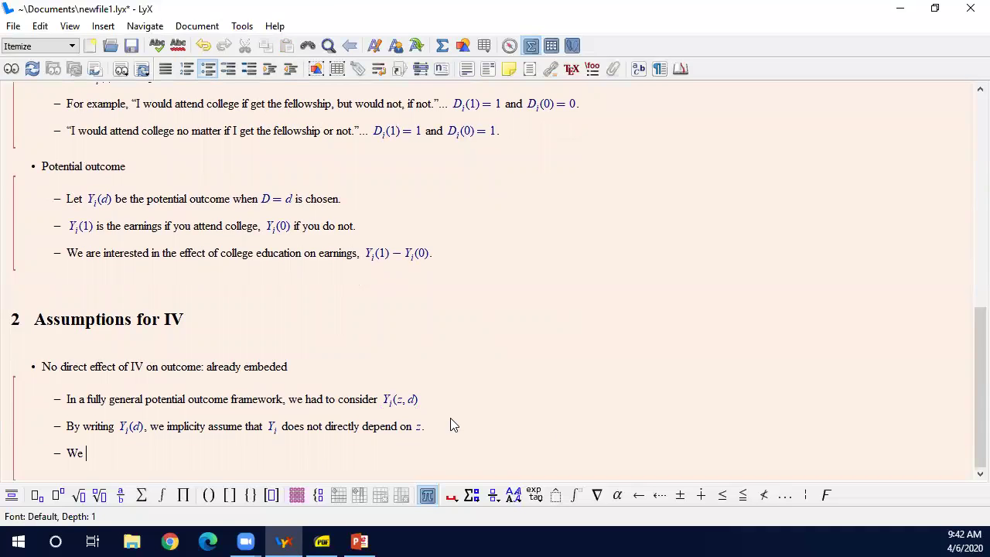
type("refer this assumptino")
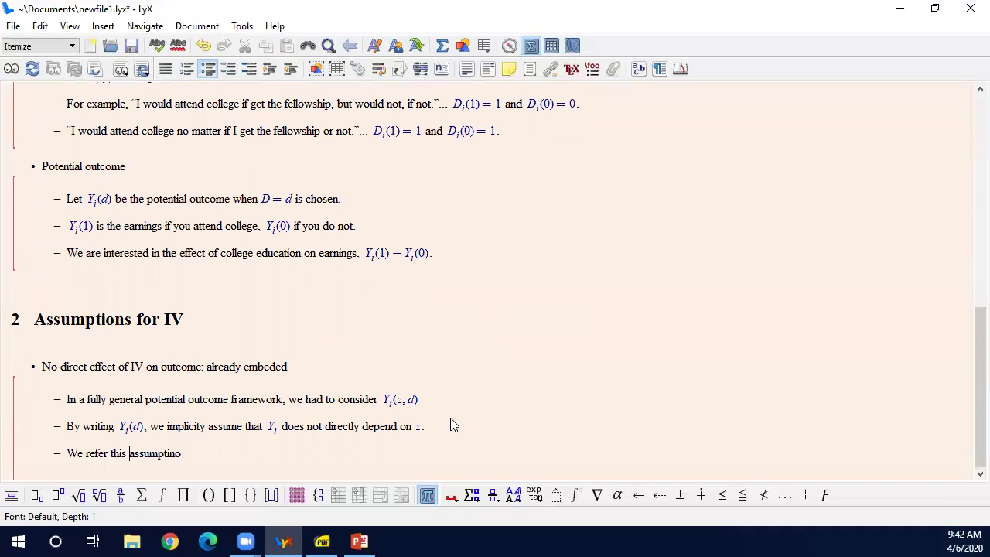
type("to")
key("Left")
key("BackSpace")
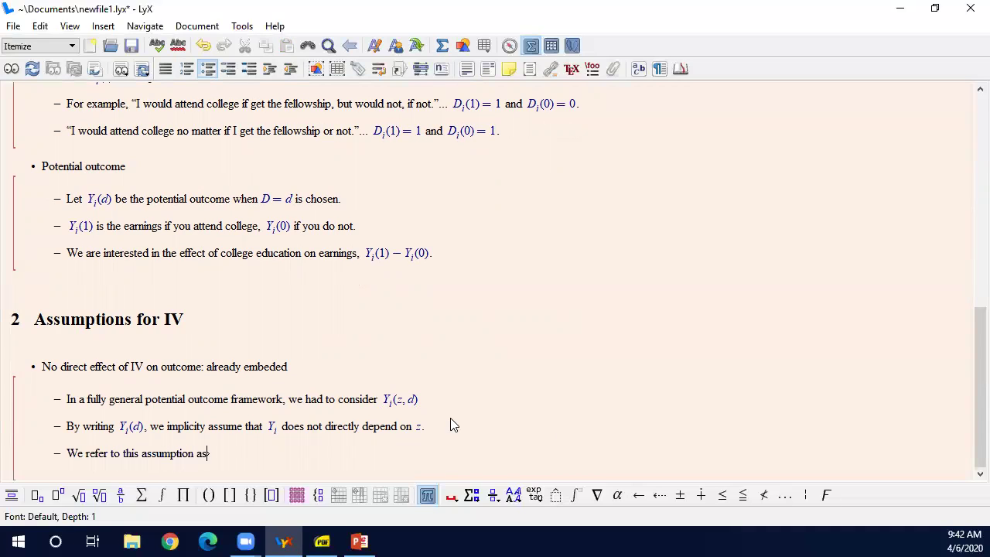
type("the exclusion restriction.")
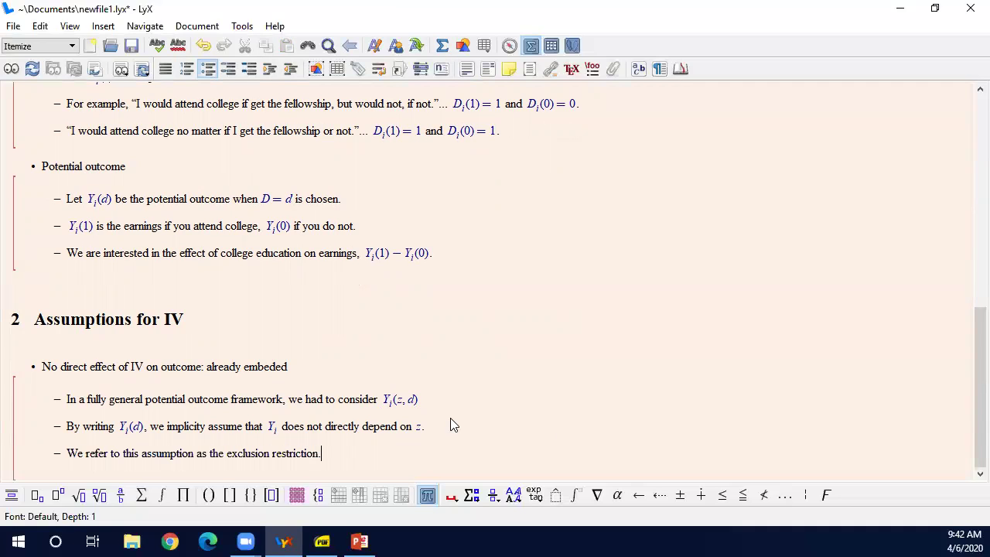
Step: Check the z inside the Y_i(z, d) formula, then return to the exclusion restriction line
left_click(402, 403)
left_click_drag(399, 405, 383, 408)
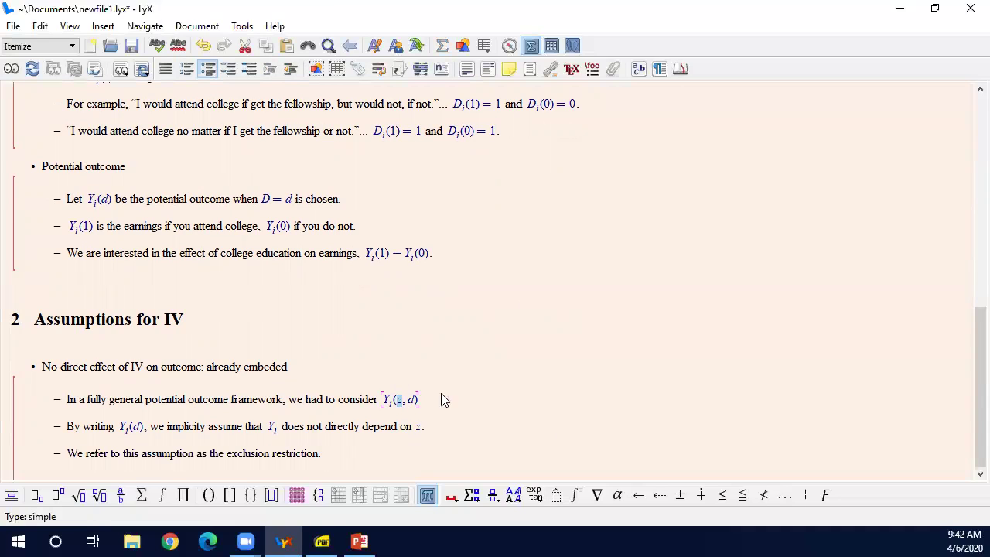
left_click(419, 391)
key("Left")
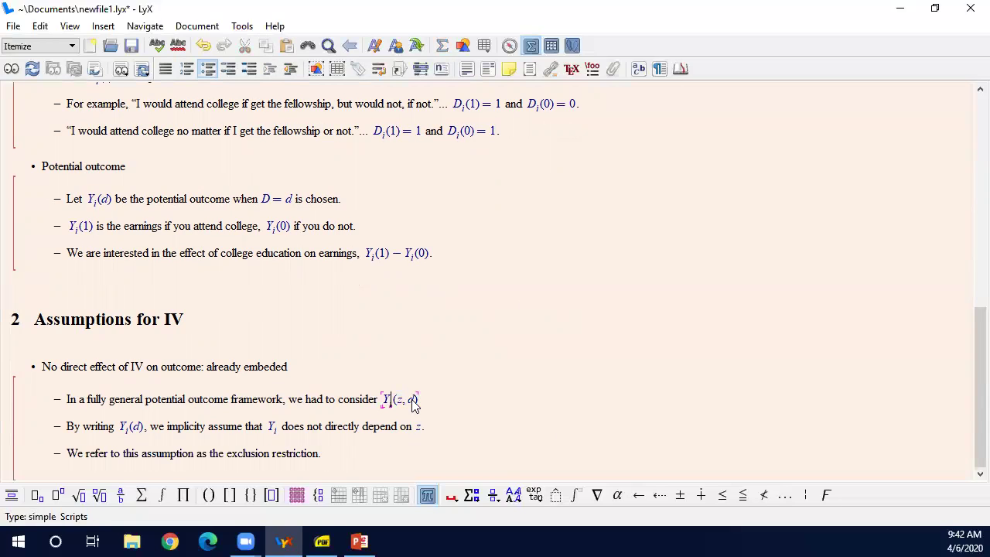
left_click_drag(391, 402, 401, 404)
left_click(372, 463)
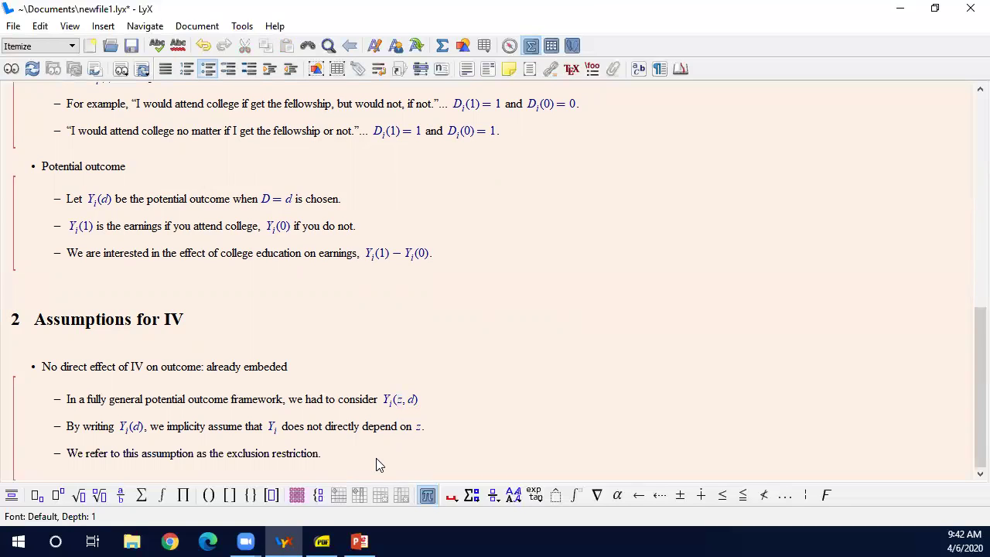
Step: Add a top-level bullet 'Independence of IV' below the exclusion-restriction sub-point
key("Return")
key("Return")
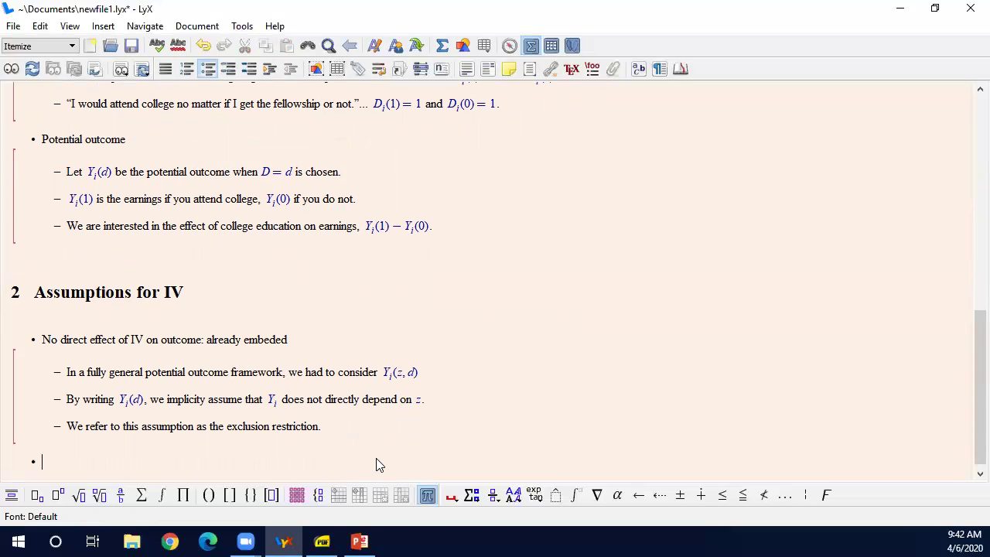
type("Independence")
type("of IV")
right_click(350, 488)
key("Escape")
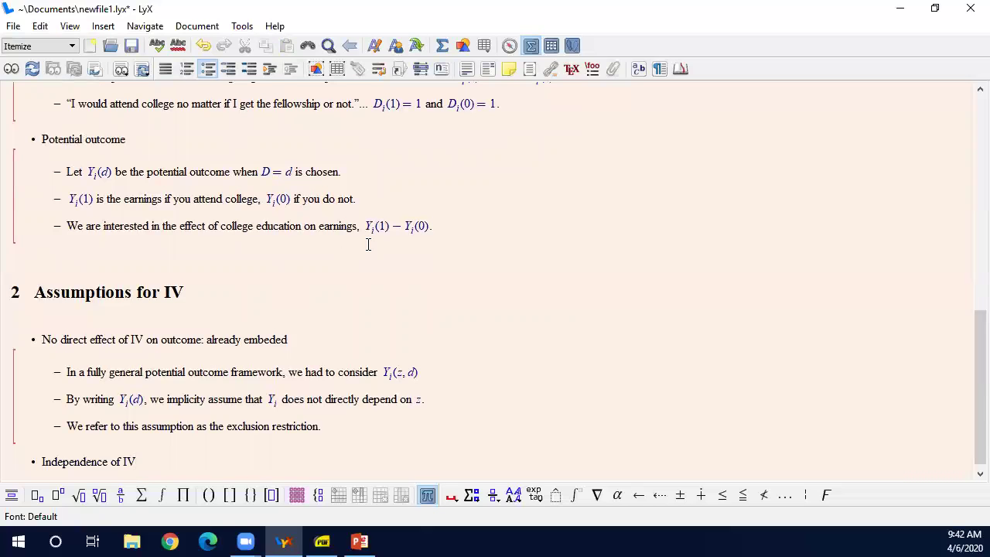
scroll(368, 249, "up", 5)
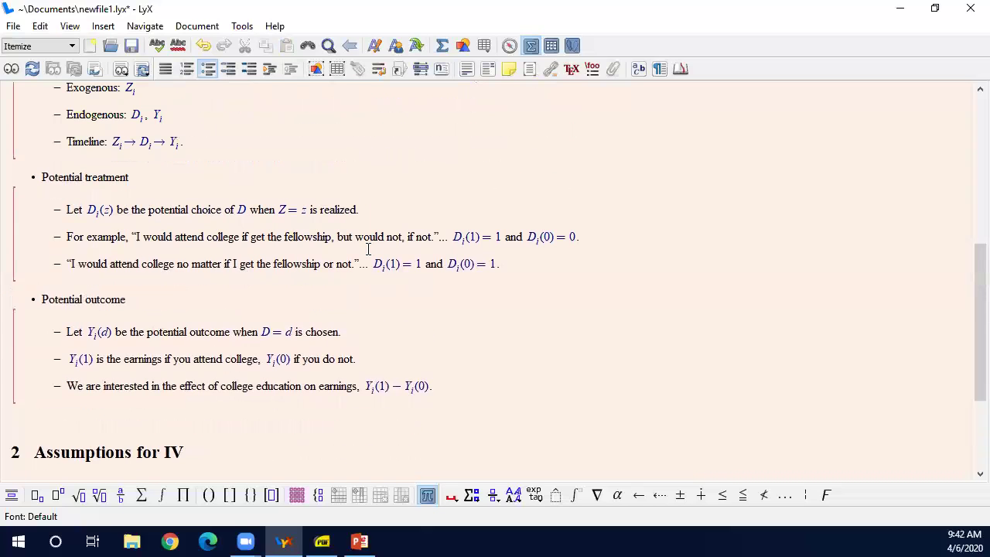
scroll(265, 252, "down", 5)
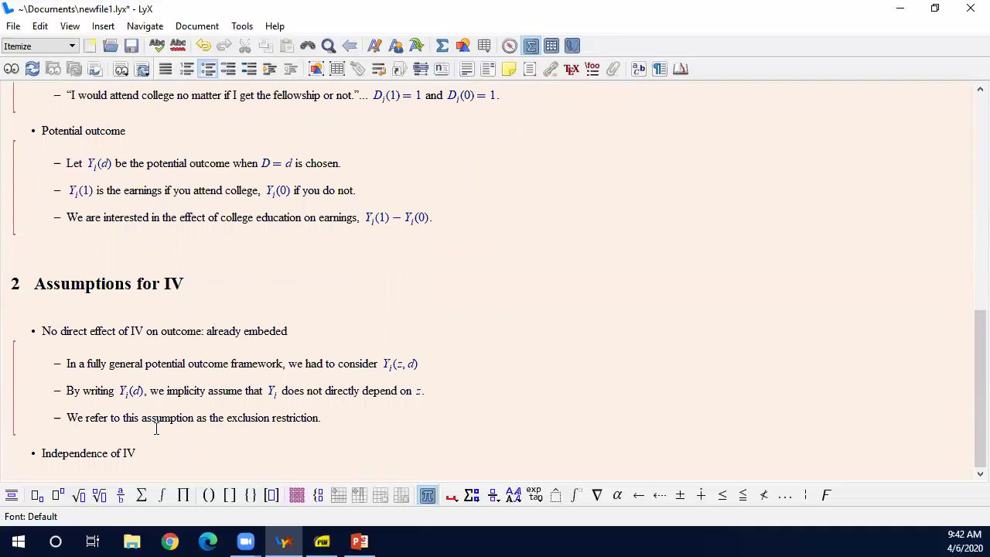
Step: Start an indented sub-point: 'In earlier models without IV we required D_i is independent of'
key("Return")
key("Tab")
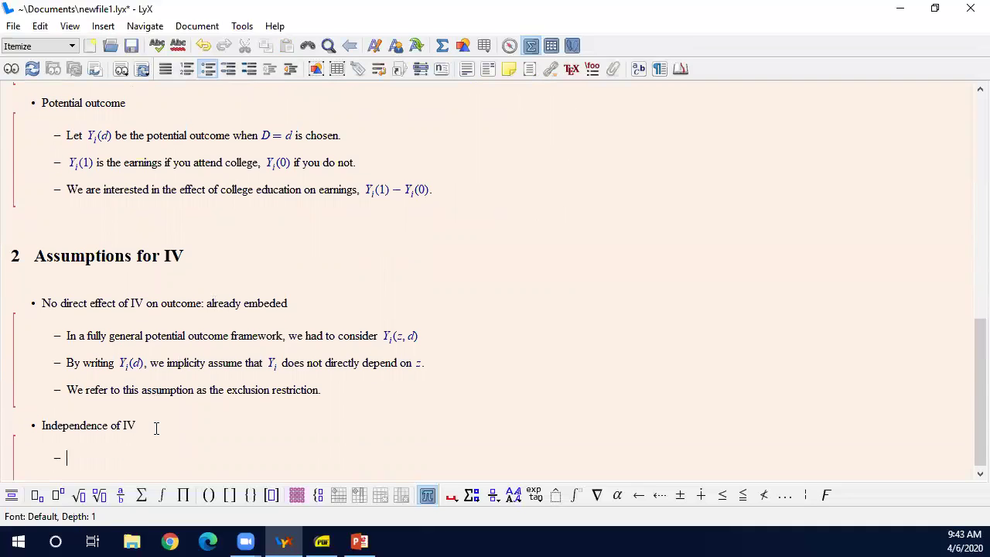
type("In this potential outcom")
key("BackSpace")
key("BackSpace")
key("BackSpace")
key("BackSpace")
key("BackSpace")
key("BackSpace")
key("BackSpace")
key("BackSpace")
key("BackSpace")
key("BackSpace")
key("BackSpace")
key("BackSpace")
key("BackSpace")
key("BackSpace")
key("BackSpace")
key("BackSpace")
key("BackSpace")
key("BackSpace")
key("BackSpace")
type("e earlier model")
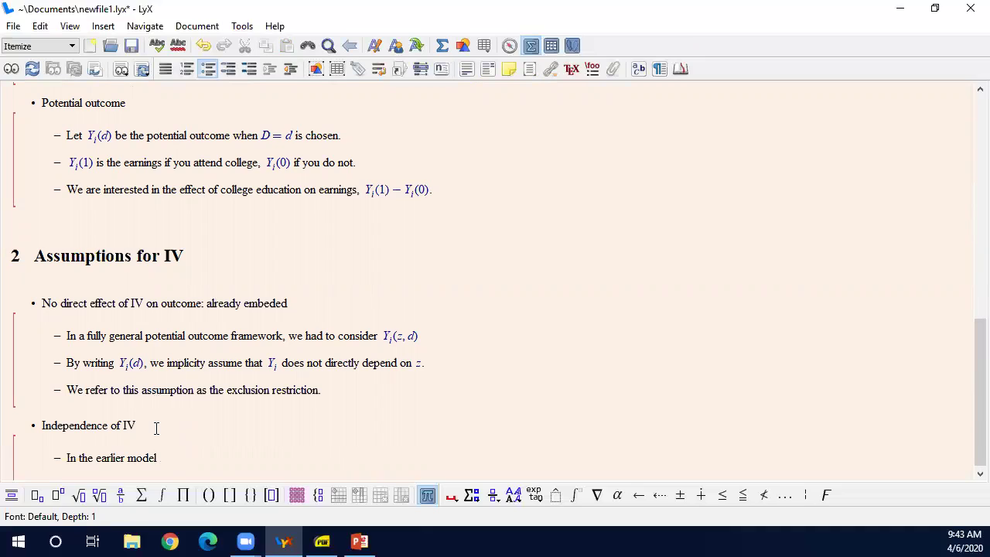
type("s without IV,")
key("ctrl+m")
type("we required")
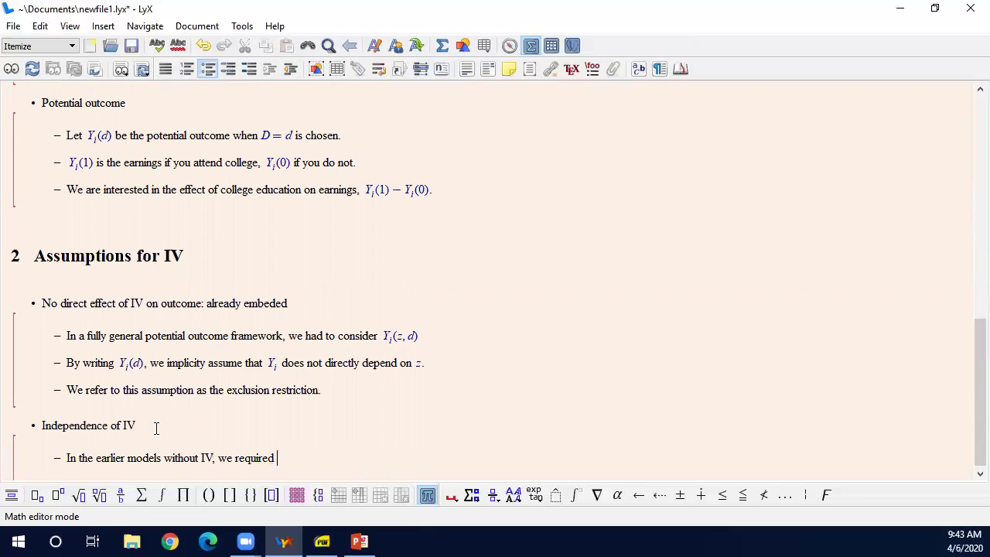
key("ctrl+m")
type("D_i is independent of")
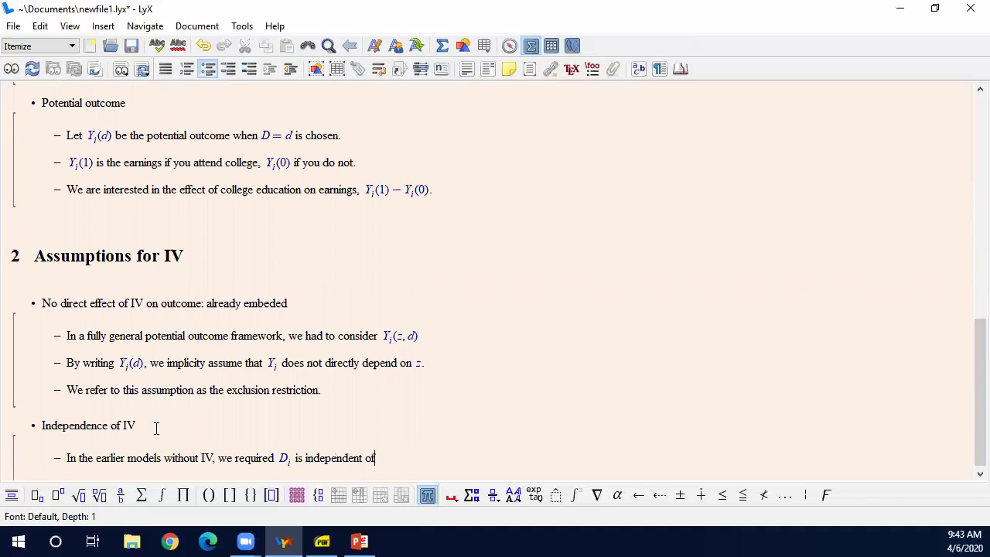
Step: Complete it with the inline formula (Y_0i, Y_1i) and '(conditional on X_i)'
key("ctrl+m")
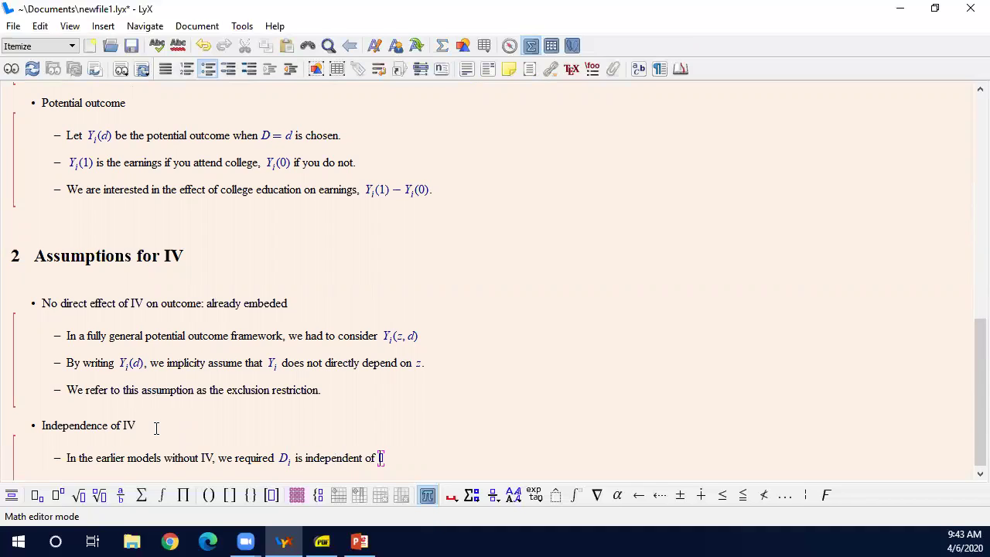
type("(Y_i,")
key("BackSpace")
key("BackSpace")
type("0i")
key("Right")
type(",Y_1i")
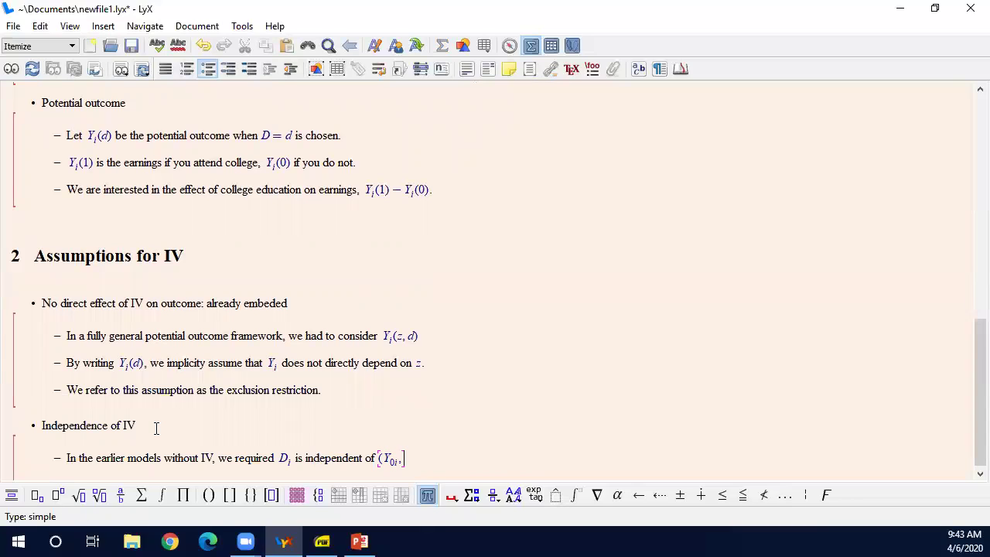
key("Right")
type(")")
key("Right")
type(".")
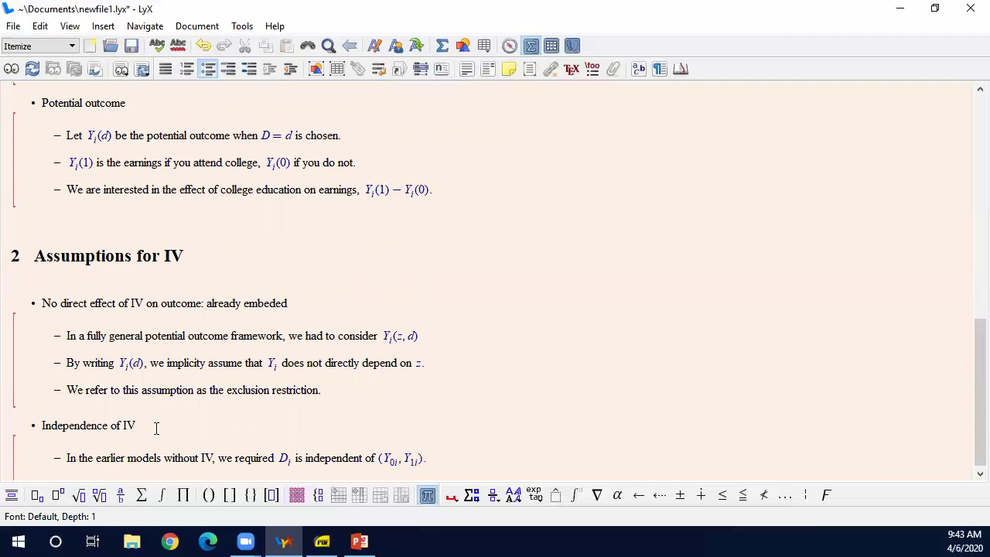
type(" (conditional on")
key("ctrl+m")
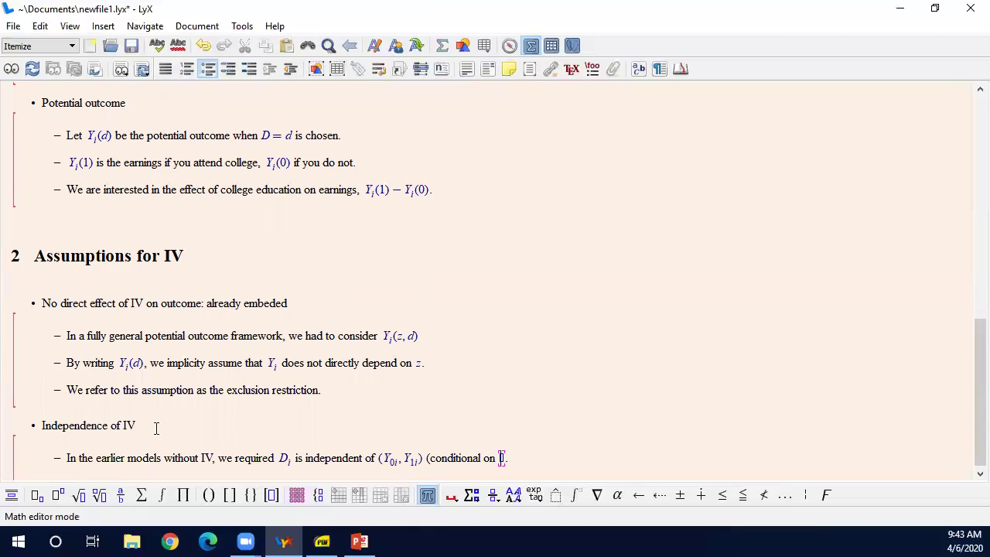
type("X_i")
key("Right")
type(")")
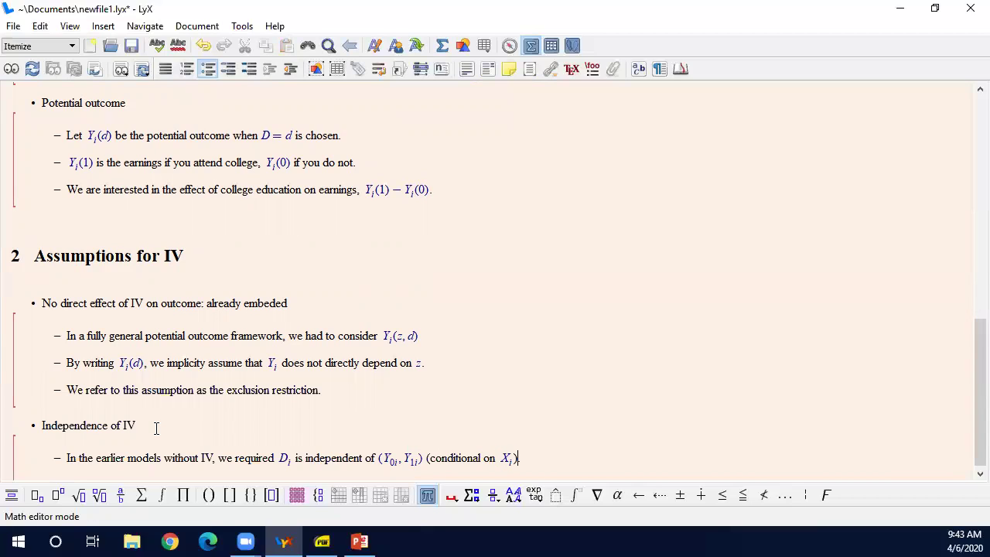
key("End")
left_click(284, 458)
left_click_drag(284, 458, 292, 463)
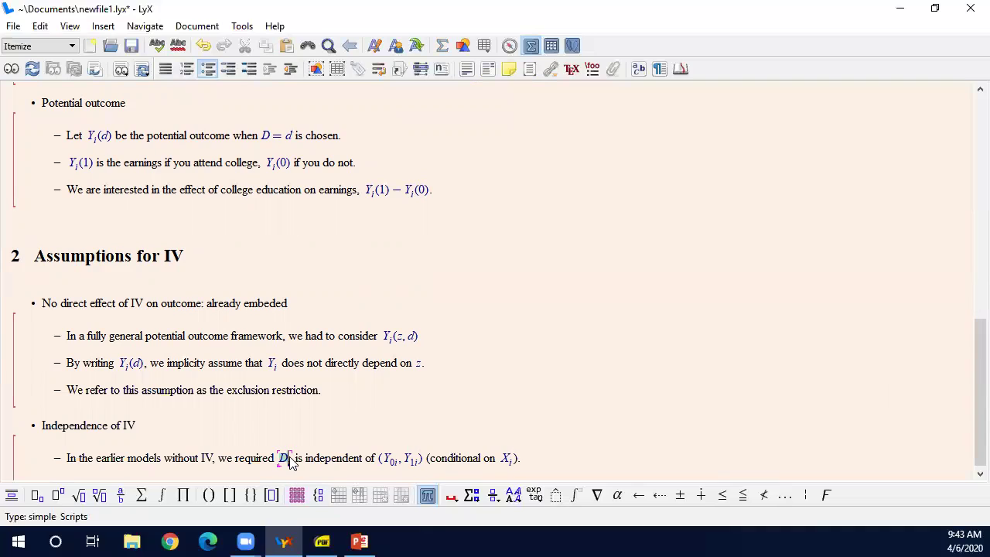
left_click_drag(379, 459, 421, 472)
left_click(420, 470)
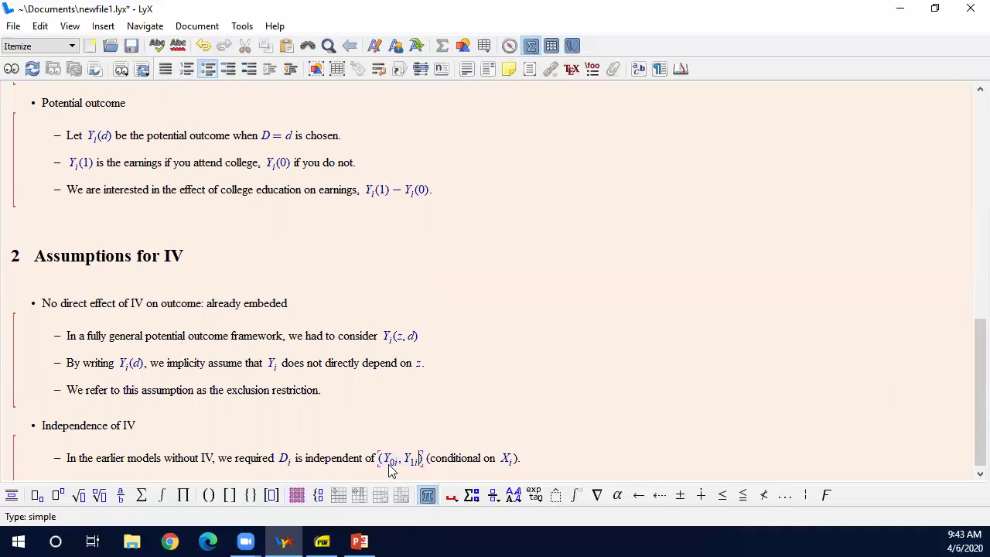
left_click_drag(282, 465, 308, 465)
left_click(308, 465)
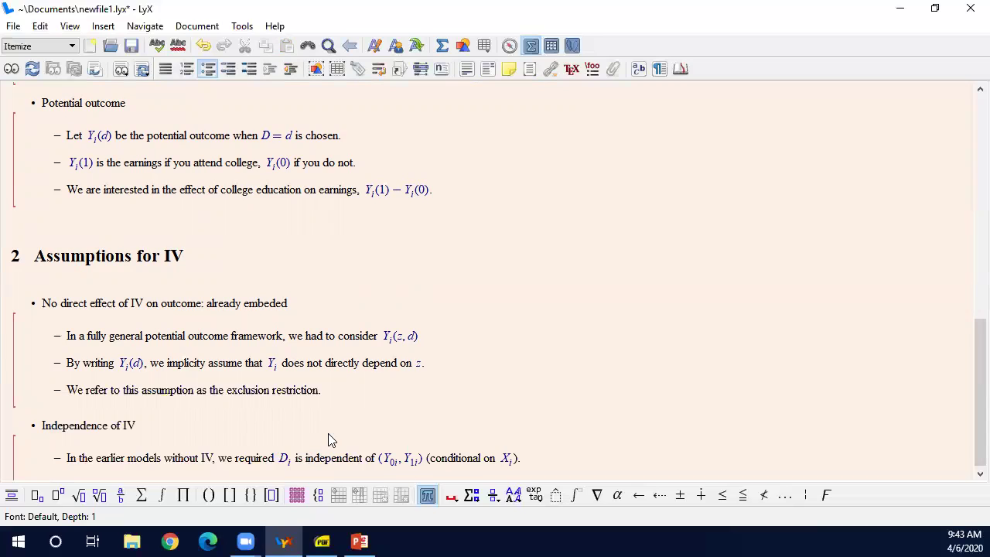
scroll(328, 437, "down", 1)
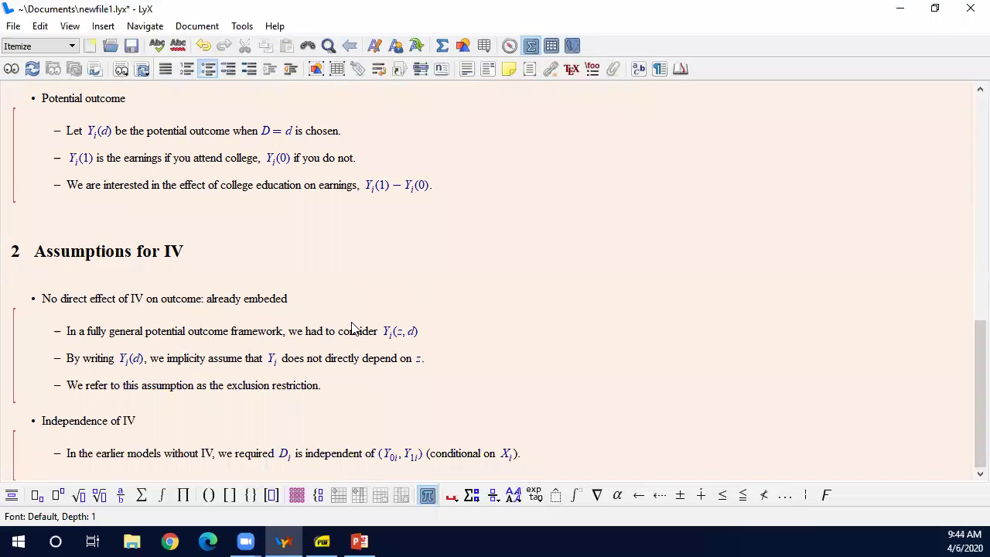
left_click(552, 460)
left_click_drag(278, 458, 426, 452)
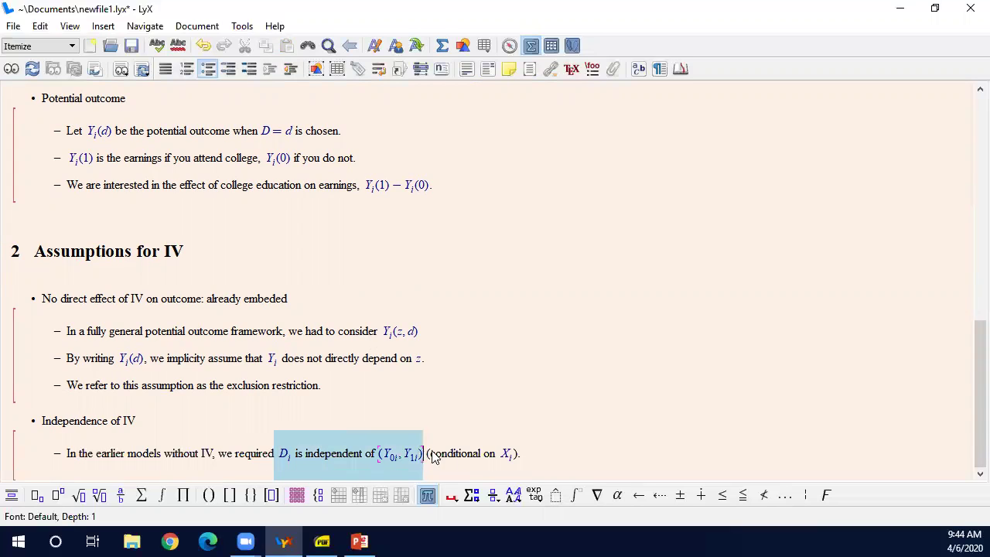
left_click(523, 457)
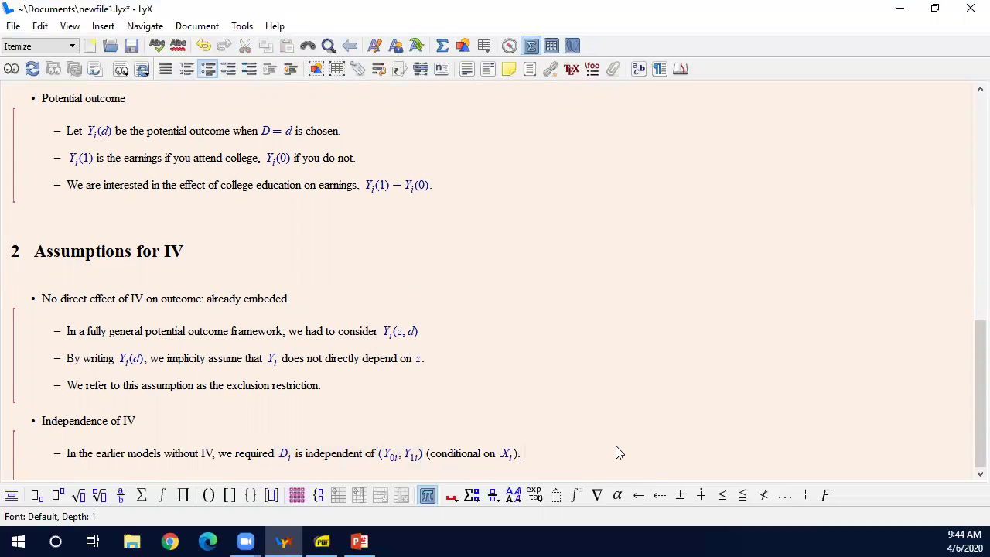
Step: Add a sub-bullet 'Now, Z_i is independent of' with Z_i as inline math
key("Return")
type("Now,")
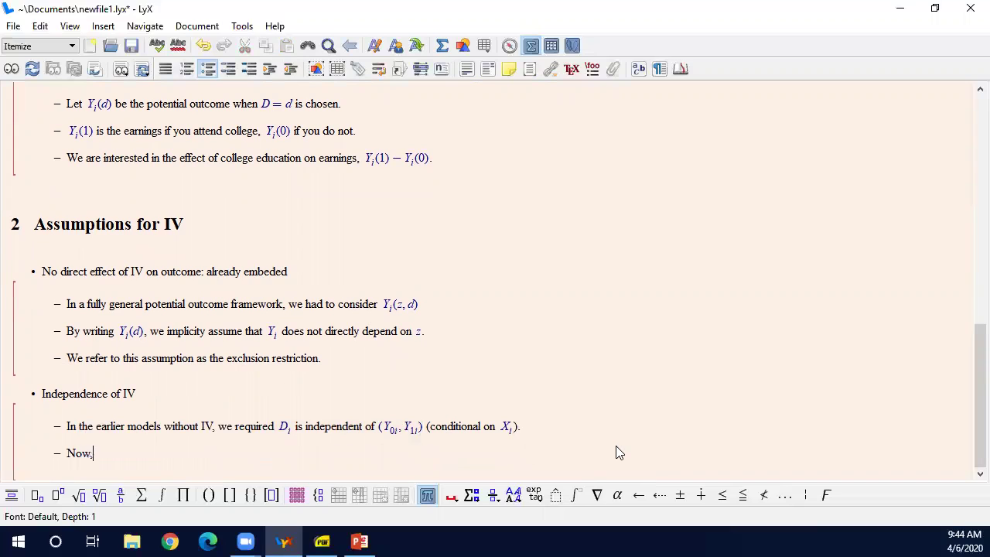
key("ctrl+shift+m")
type("Z_i")
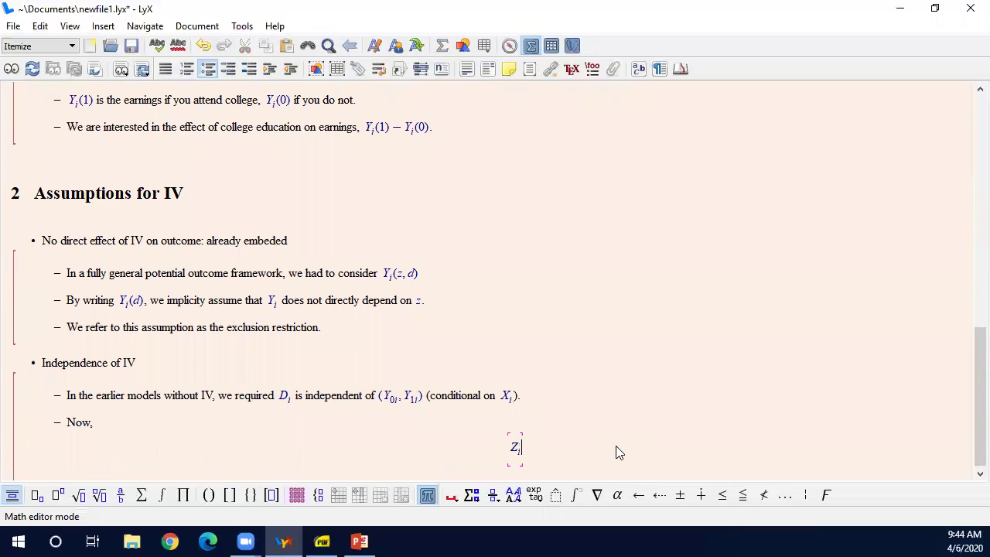
key("BackSpace")
key("BackSpace")
key("BackSpace")
key("BackSpace")
key("BackSpace")
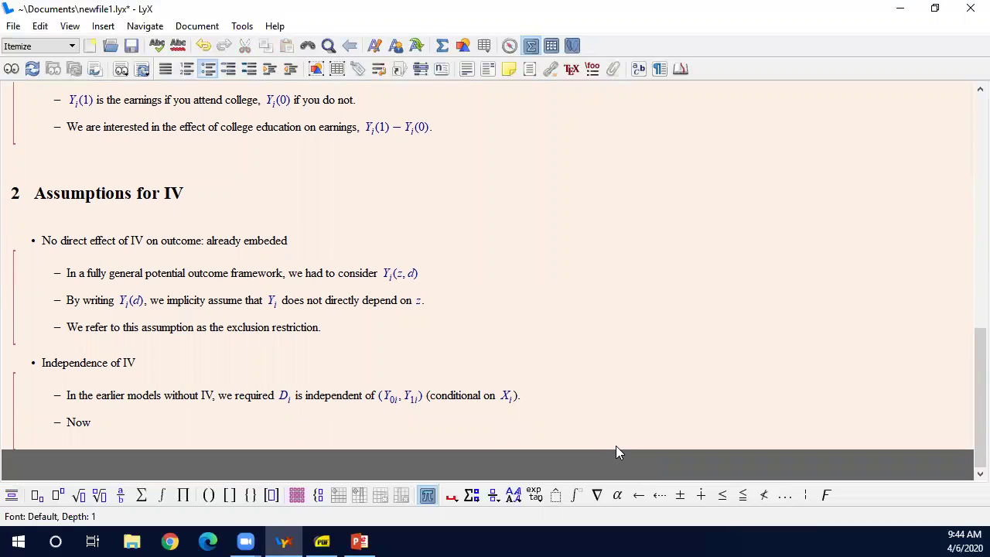
key("ctrl+m")
type("Z_i")
key("Right")
type("is independent of")
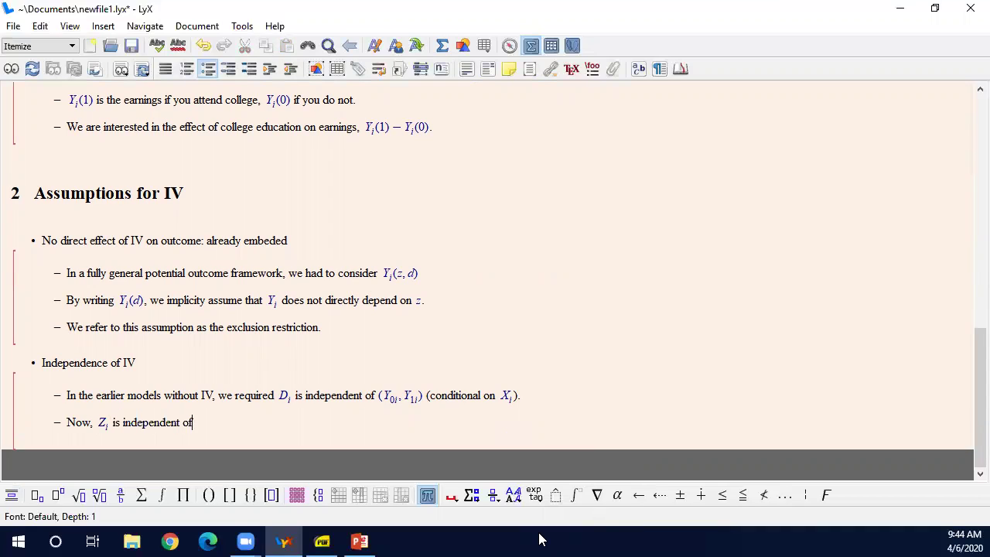
Step: Append the inline formula (D_0i, D_1i, Y_0i, Y_1i) to finish the sentence
key("ctrl+m")
type("(D_0")
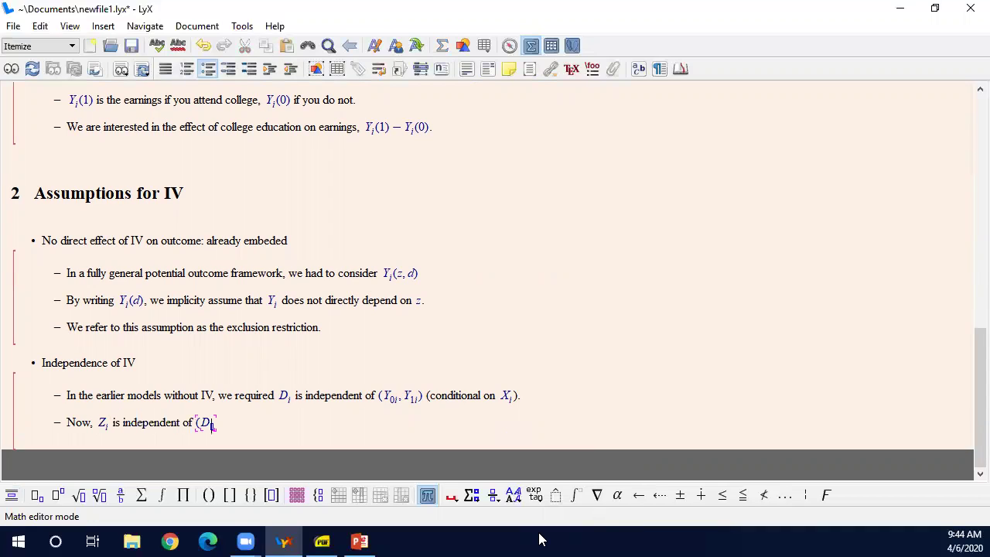
type("i")
key("Right")
type(",D_{1i")
key("Right")
type(",")
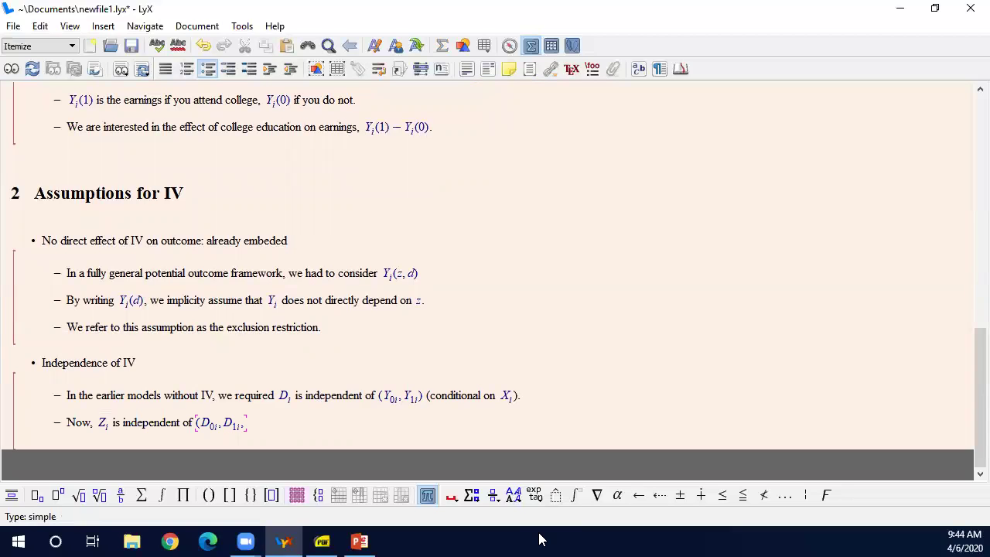
type("Y_0i")
key("Right")
type(",Y_1i")
key("Right")
type(")")
key("Right")
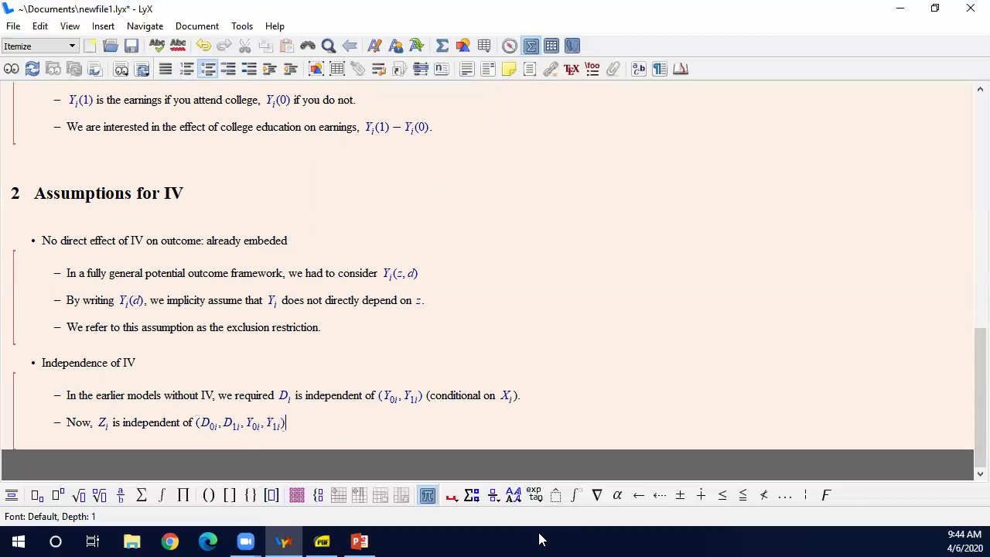
scroll(314, 192, "up", 5)
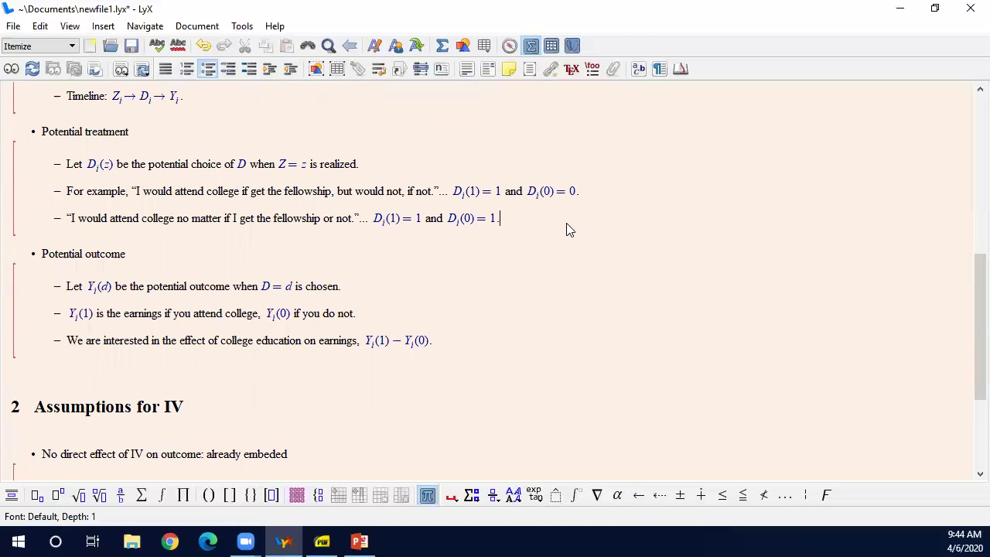
Step: Add a sub-bullet under Potential treatment reading 'I am going to write D_0i and D_1i'
key("Return")
type("I am going ")
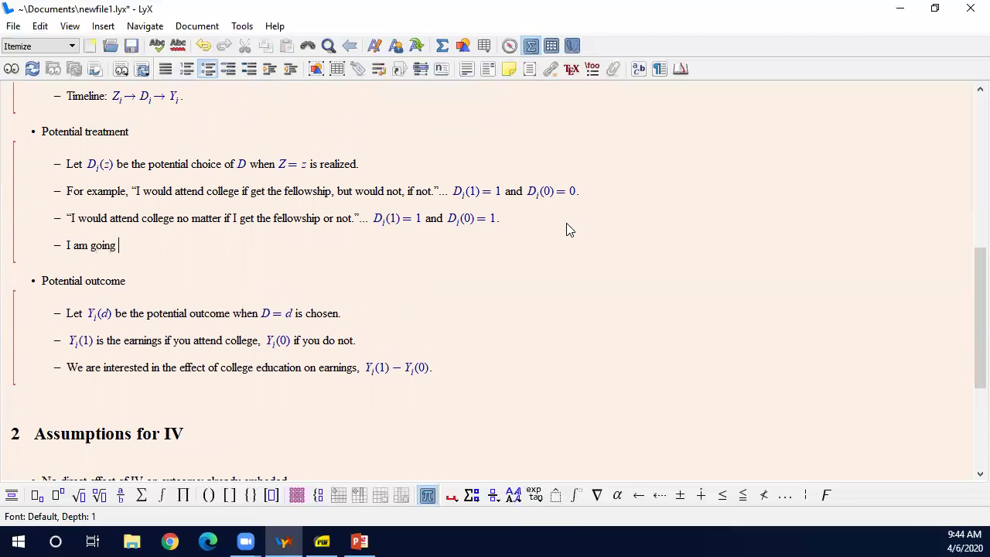
type("to write")
key("ctrl+m")
type("D(")
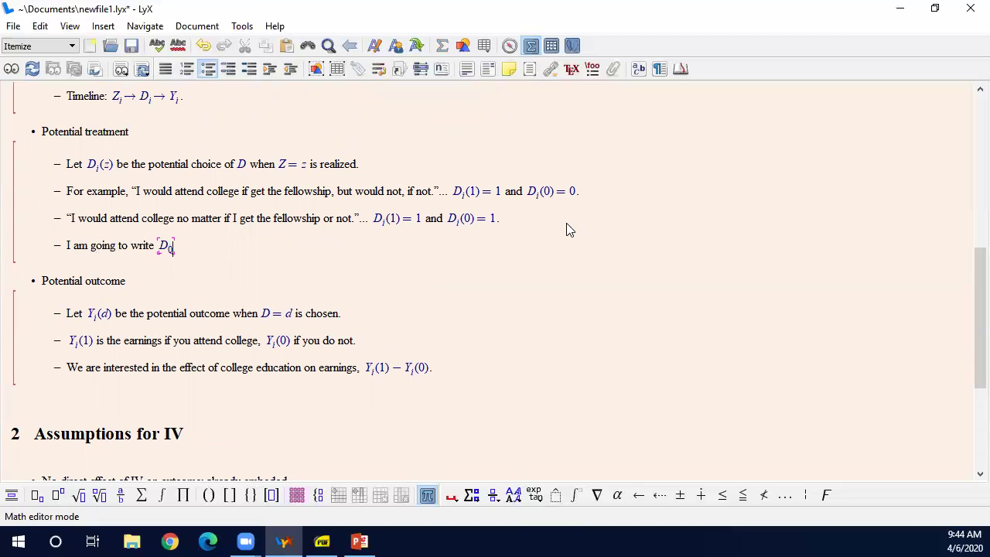
type("i")
key("Right")
key("Right")
type("and")
key("ctrl+m")
type("D_{1i")
key("Right")
key("Right")
Step: Finish that sentence with 'for D_i(0) and D_i(1).' using inline math
type("for")
key("ctrl+m")
type("D_i")
key("Right")
type("(0)")
key("Right")
type("and")
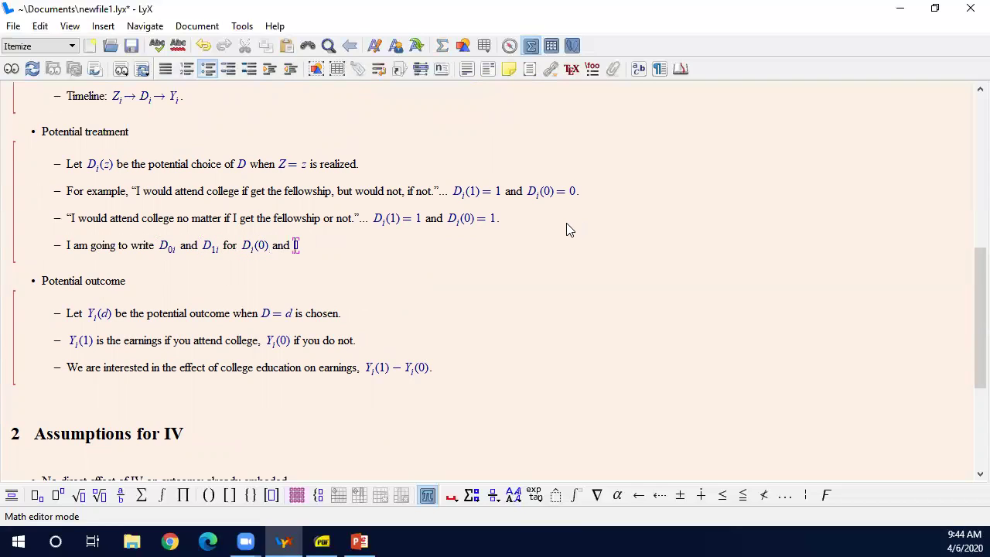
key("ctrl+m")
type("D_i")
key("Right")
type("(1)")
key("Right")
type(".")
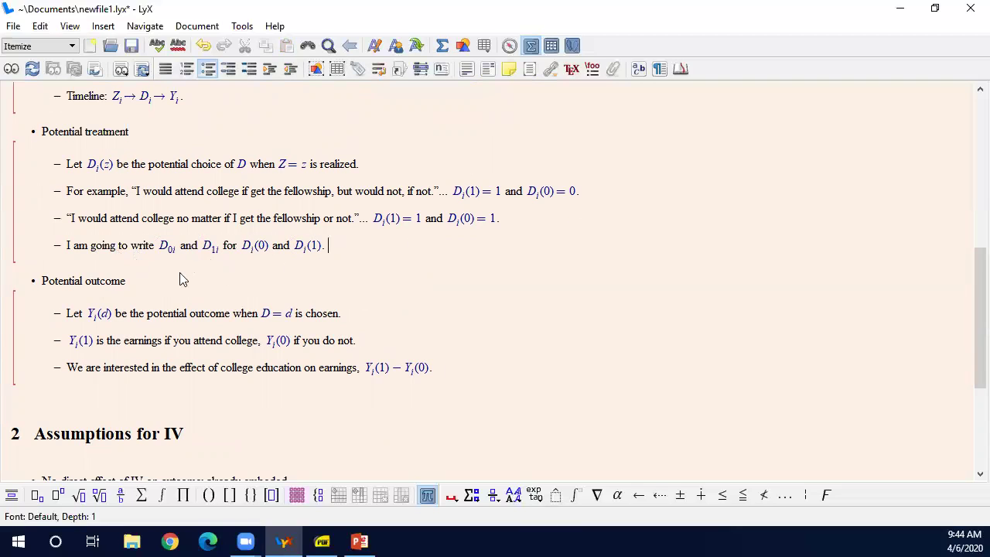
Step: Add a sub-bullet under Potential outcome: 'Denote them as Y_0i and Y_1i'
key("Return")
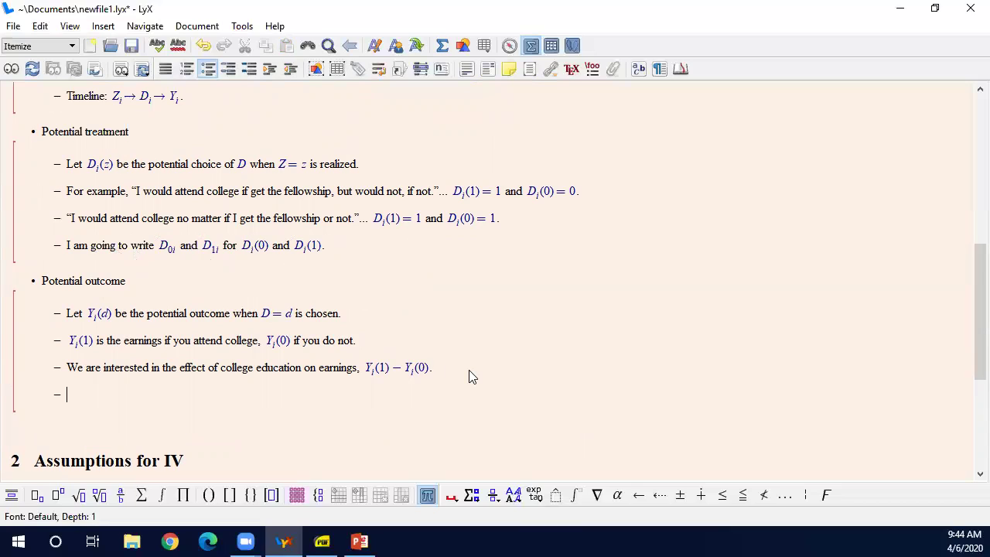
type("Denote them as")
key("ctrl+m")
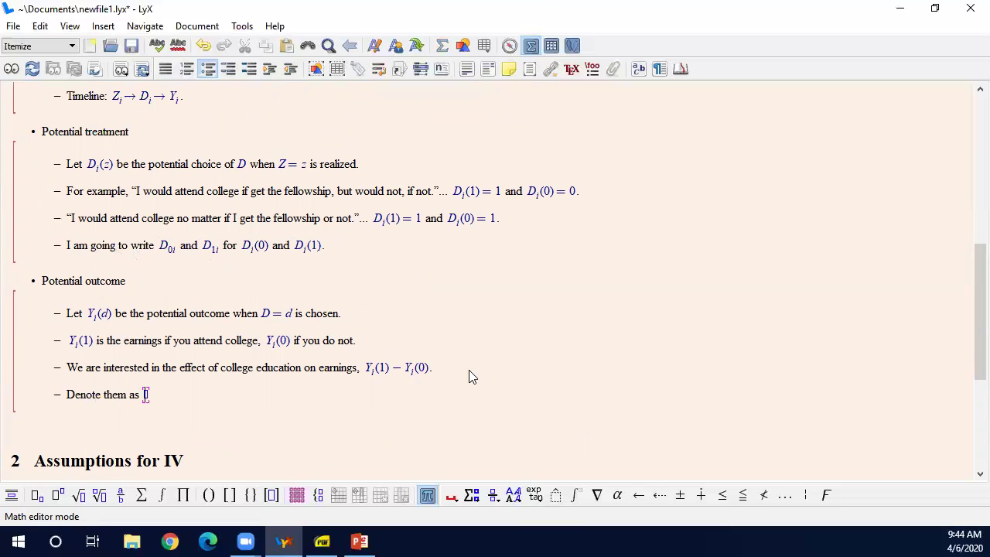
type("Y_0i and")
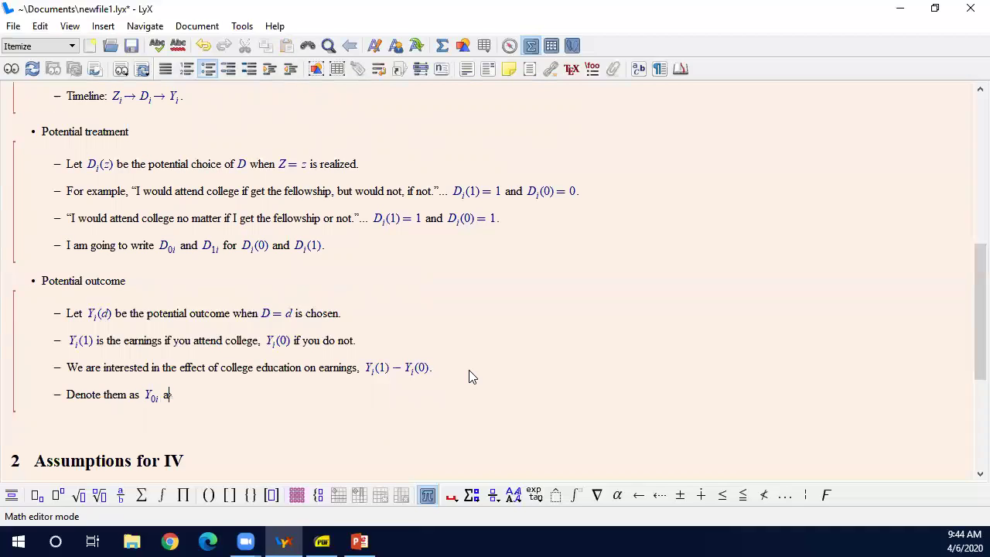
key("ctrl+m")
type("Y_1i")
left_click_drag(213, 400, 150, 402)
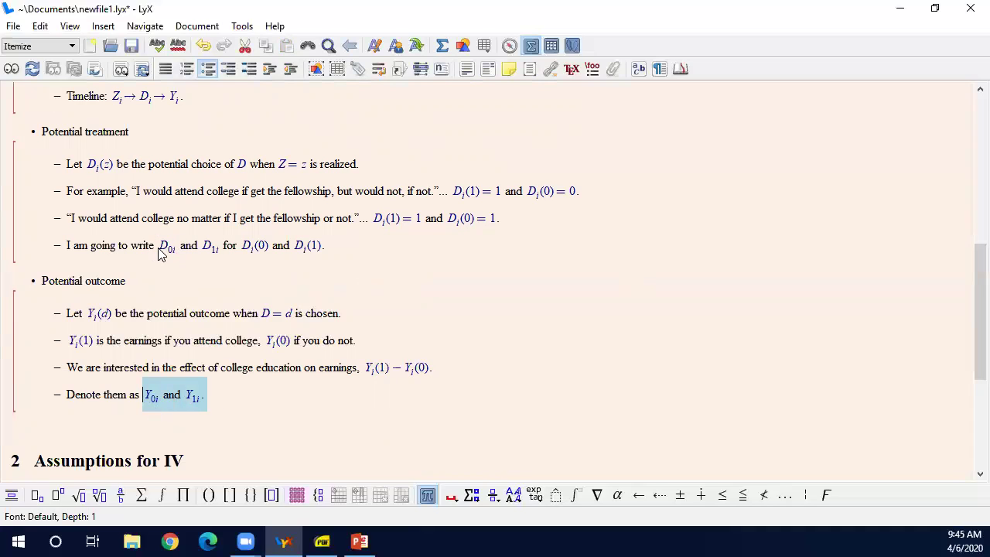
left_click_drag(158, 249, 224, 249)
left_click(242, 340)
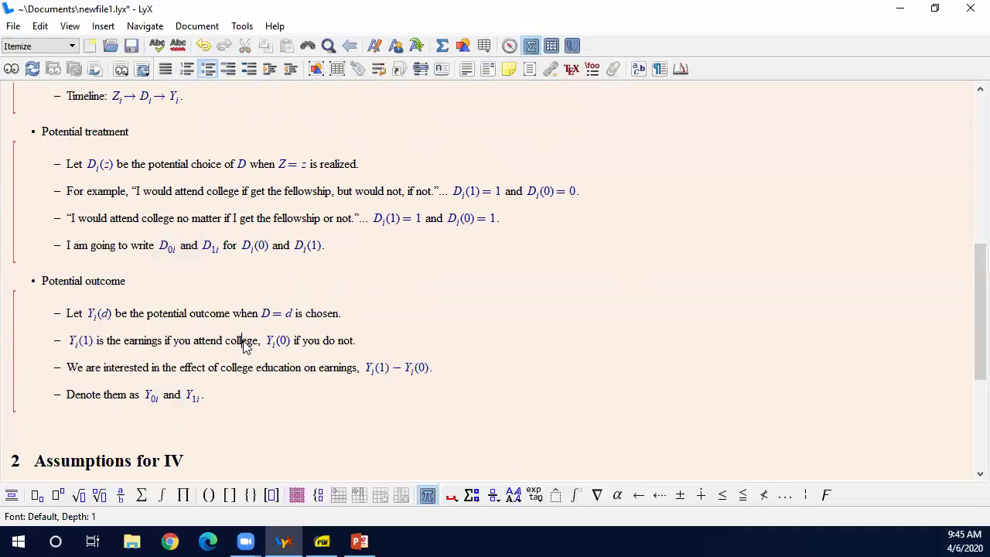
left_click(104, 316)
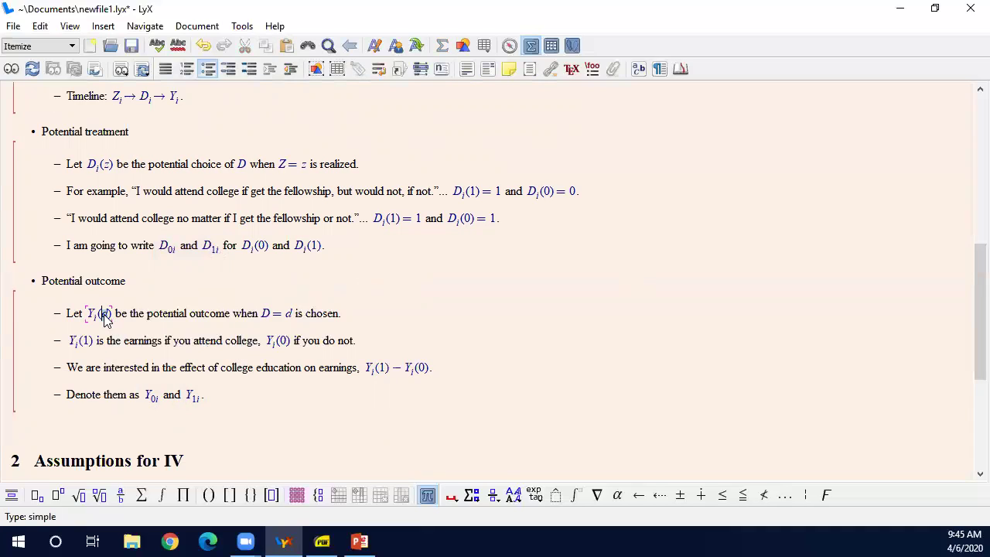
left_click(114, 342)
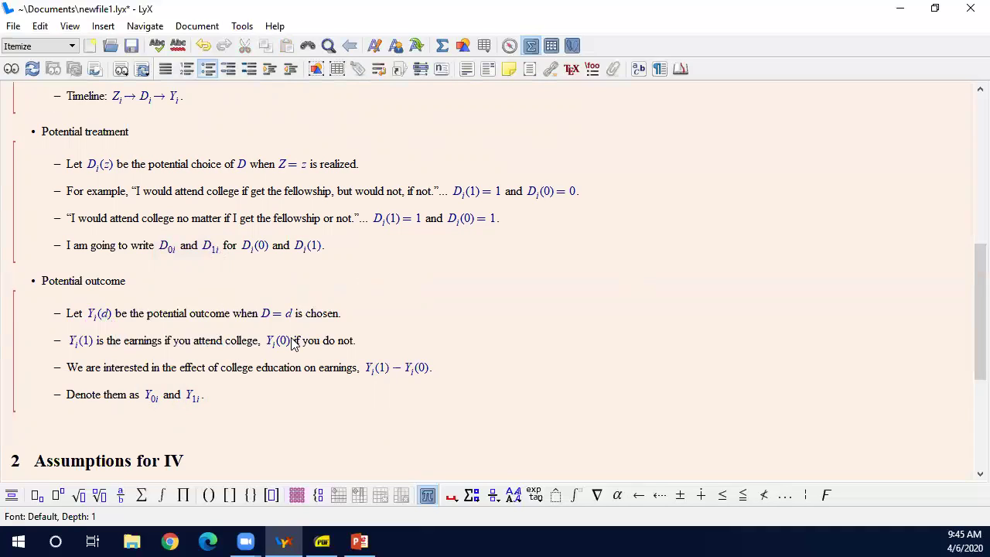
left_click(108, 315)
left_click(205, 358)
scroll(185, 416, "down", 5)
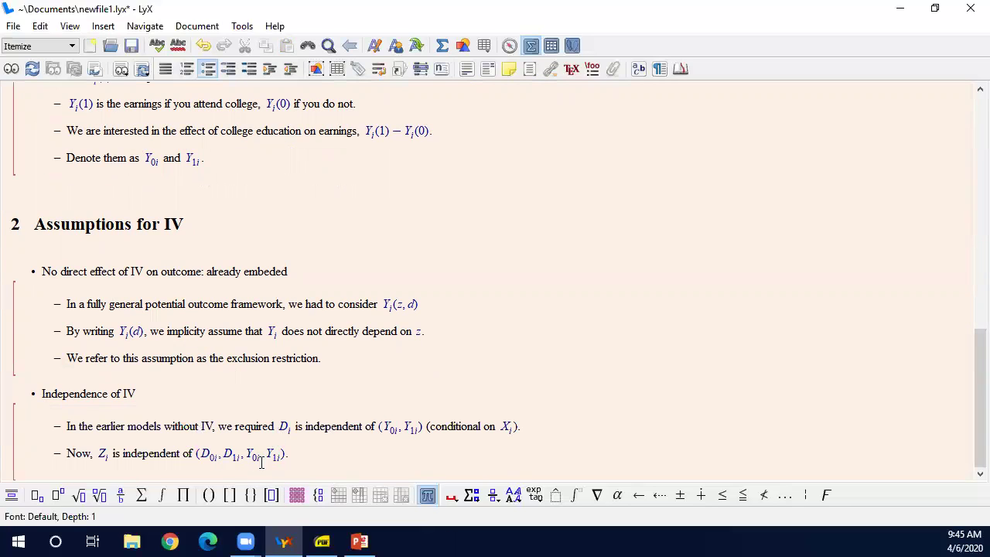
left_click(298, 453)
left_click_drag(113, 459, 98, 452)
scroll(313, 464, "up", 15)
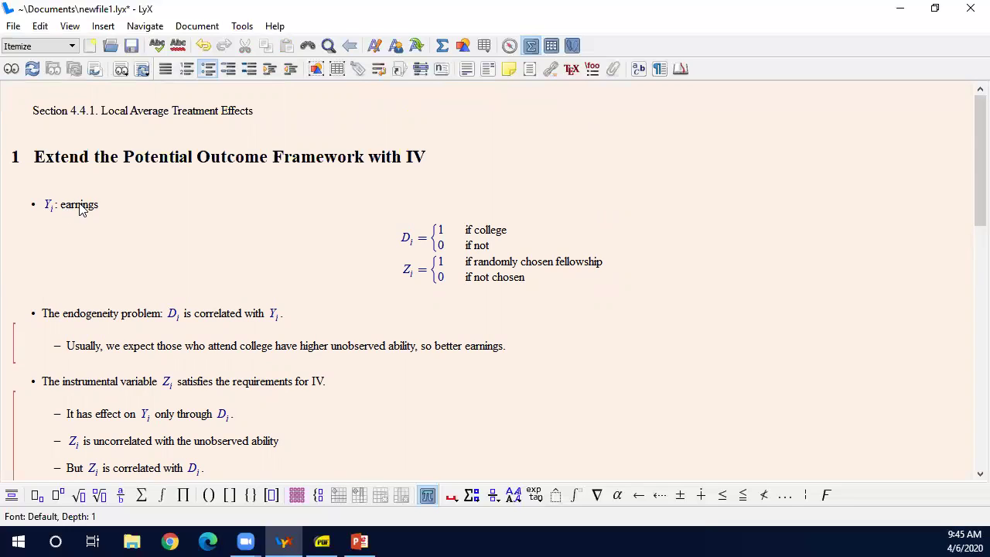
left_click_drag(104, 207, 58, 205)
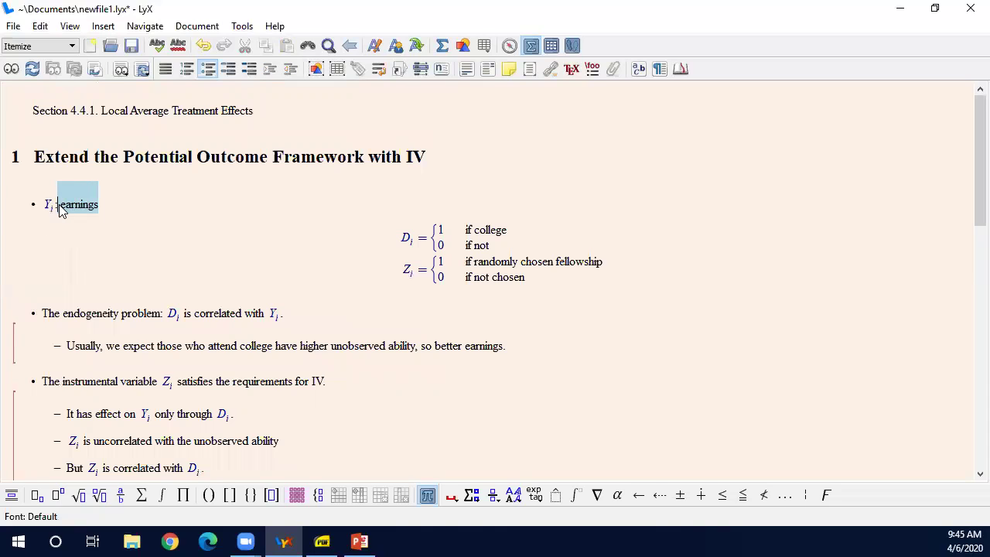
left_click(266, 207)
left_click(474, 232)
left_click_drag(474, 236, 516, 239)
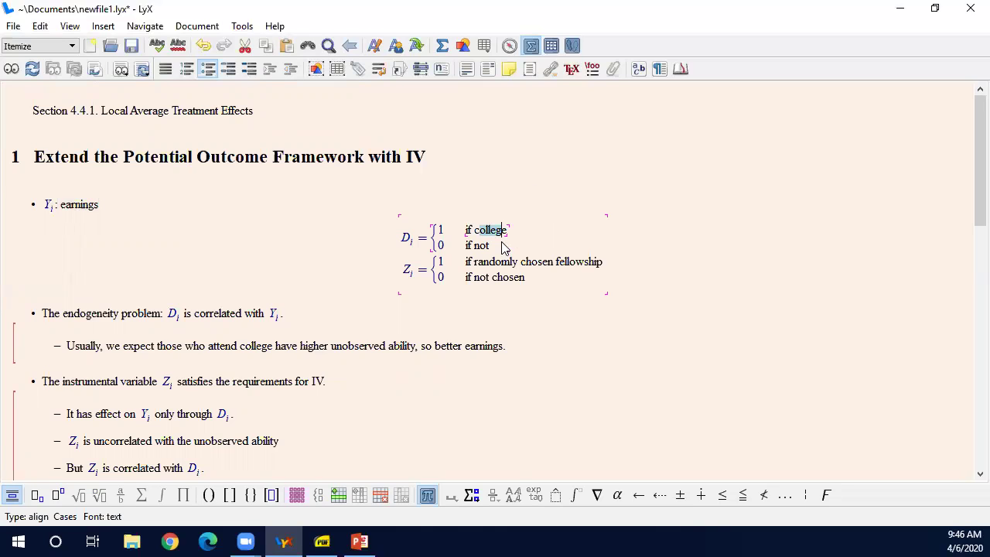
left_click_drag(557, 260, 602, 277)
left_click(602, 276)
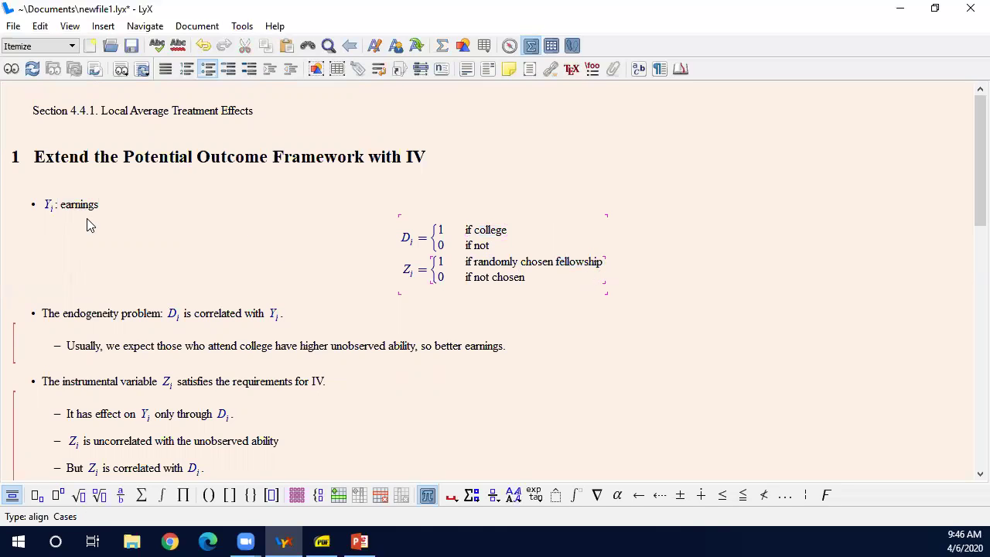
left_click_drag(107, 204, 61, 206)
left_click(153, 213)
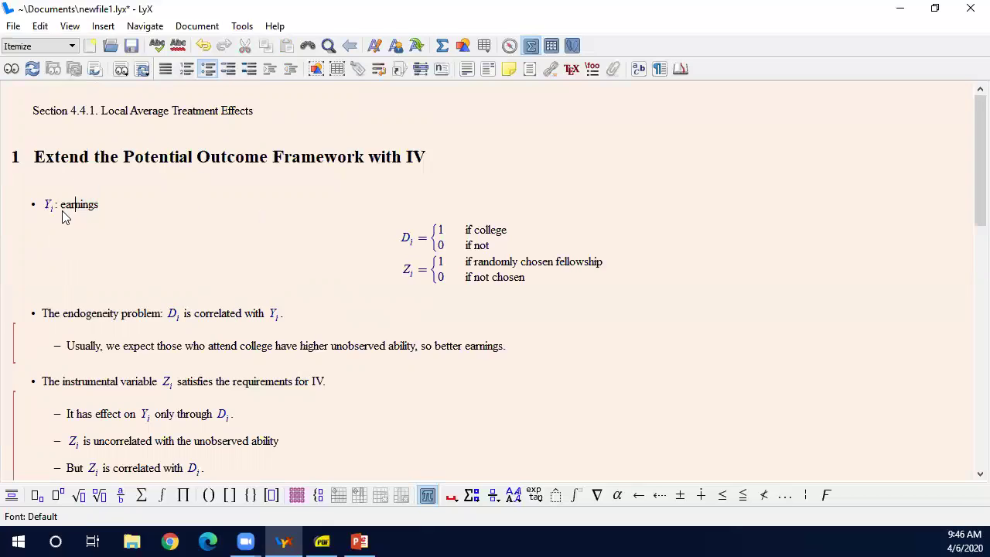
left_click_drag(62, 207, 143, 204)
left_click(143, 205)
scroll(482, 268, "down", 15)
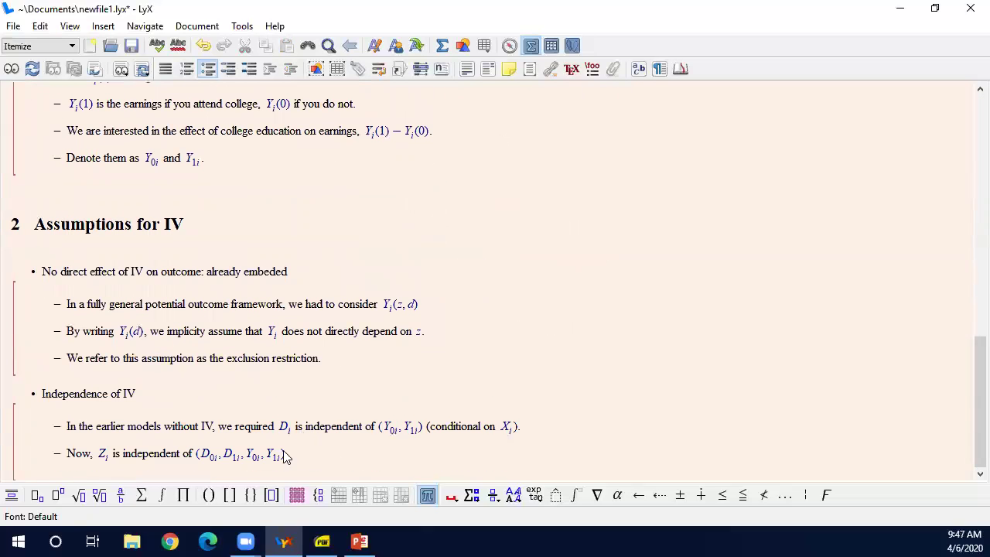
mouse_move(293, 458)
left_mouse_down()
mouse_move(194, 464)
mouse_move(277, 455)
left_mouse_up()
left_click(207, 460)
left_click(328, 455)
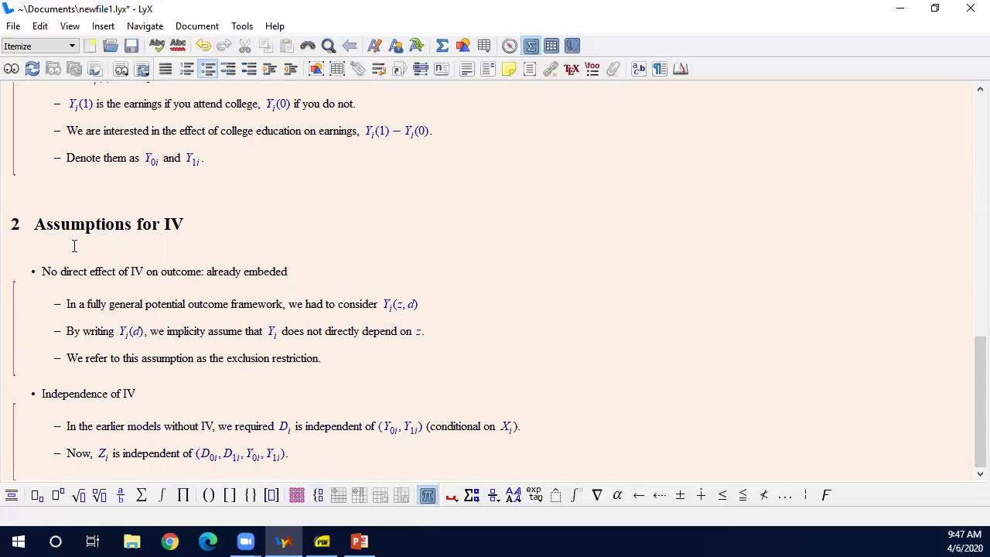
left_click(304, 453)
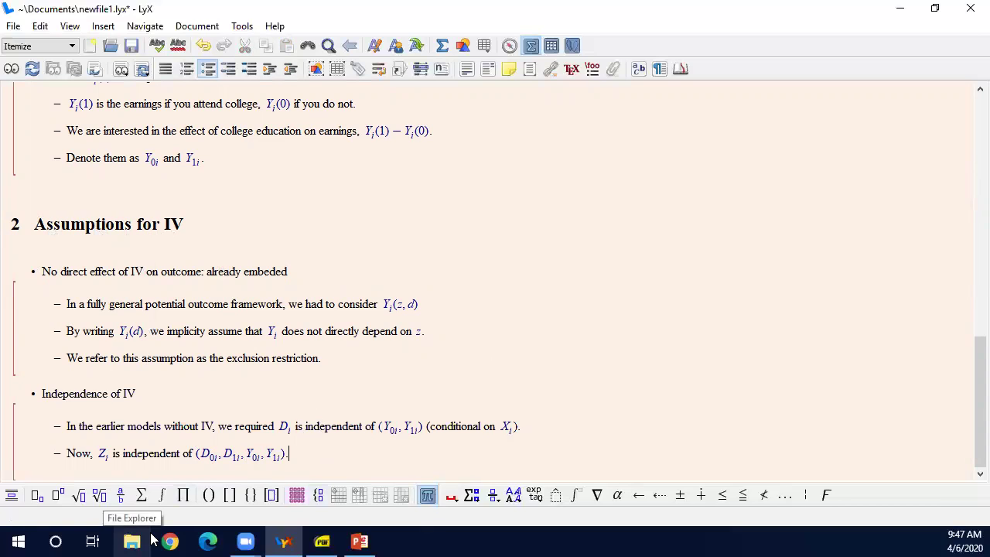
Step: Add the sub-item 'It replaces the earlier assumption that IV is uncorrelated with Y_i', with Y_i as math
key("Return")
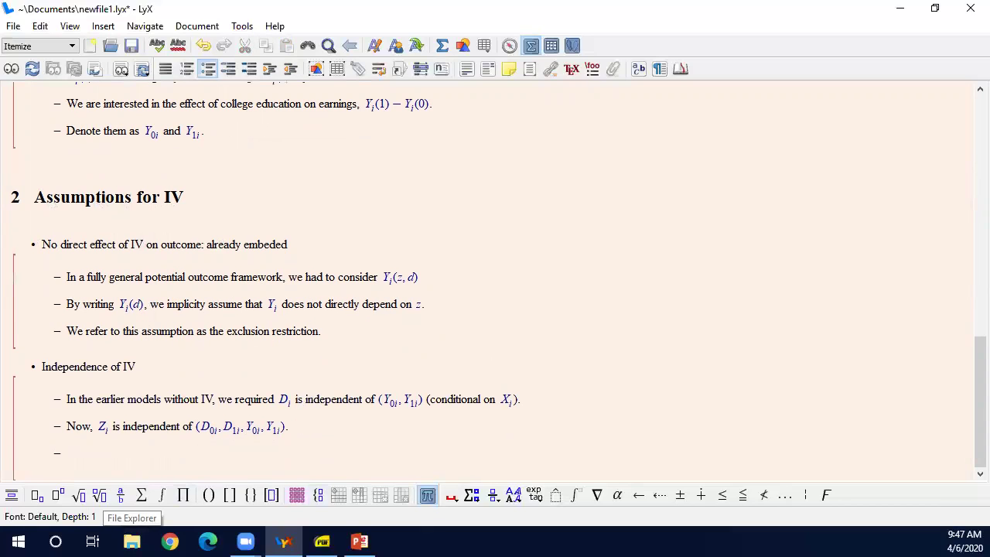
type("It relac")
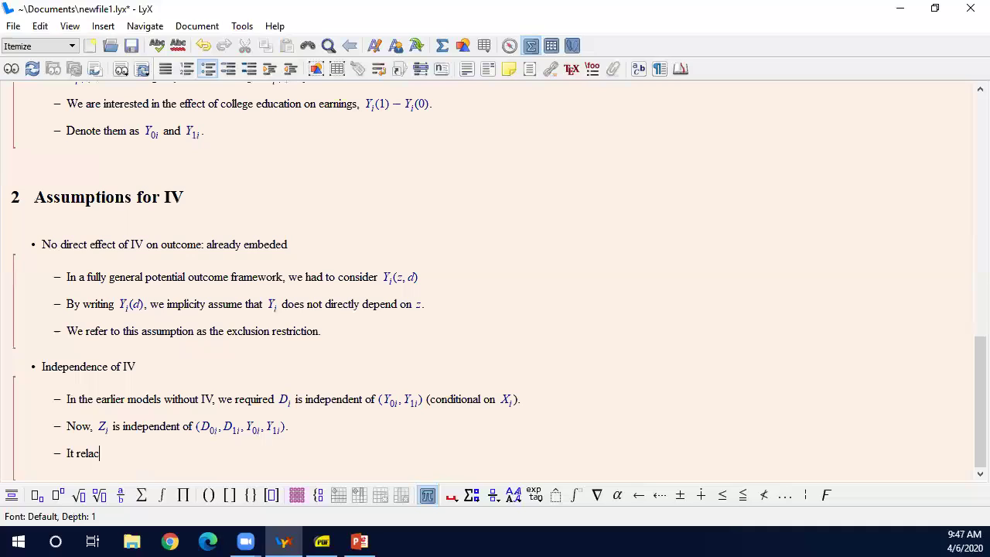
key("BackSpace")
key("BackSpace")
key("BackSpace")
type("places the earlier assumption that")
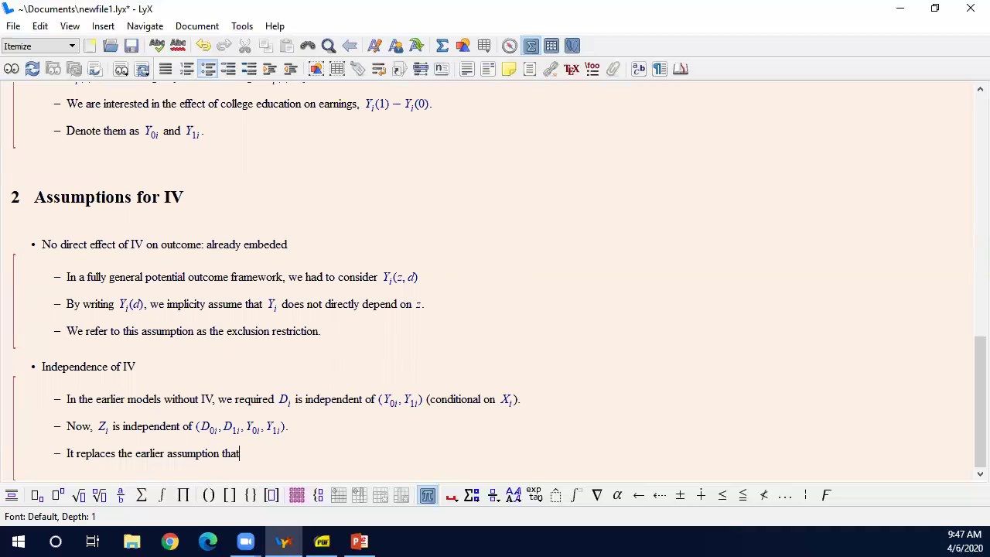
key("ctrl+m")
type("D")
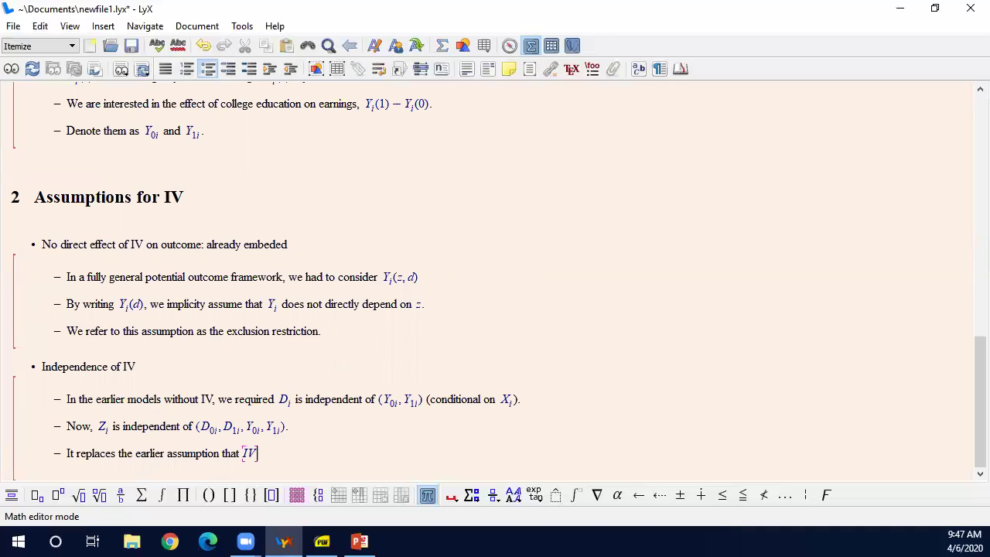
key("BackSpace")
key("BackSpace")
type("IV is un")
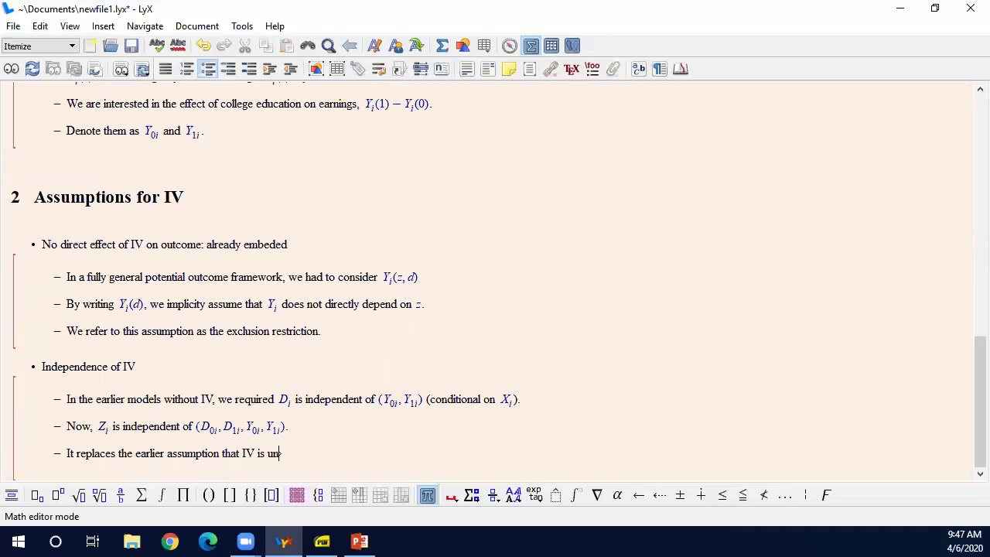
type("correlated with")
key("ctrl+m")
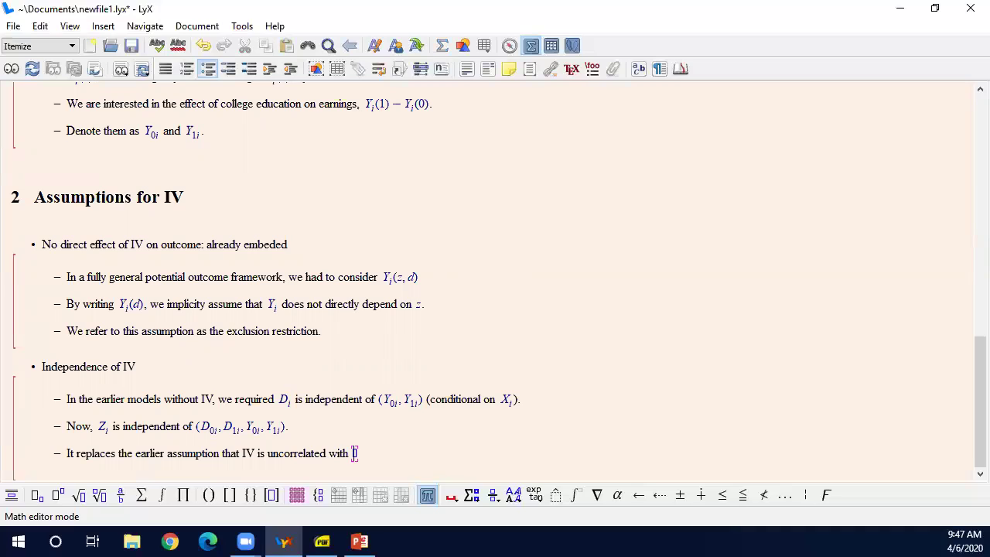
type("Y_i.")
key("Right")
type(".")
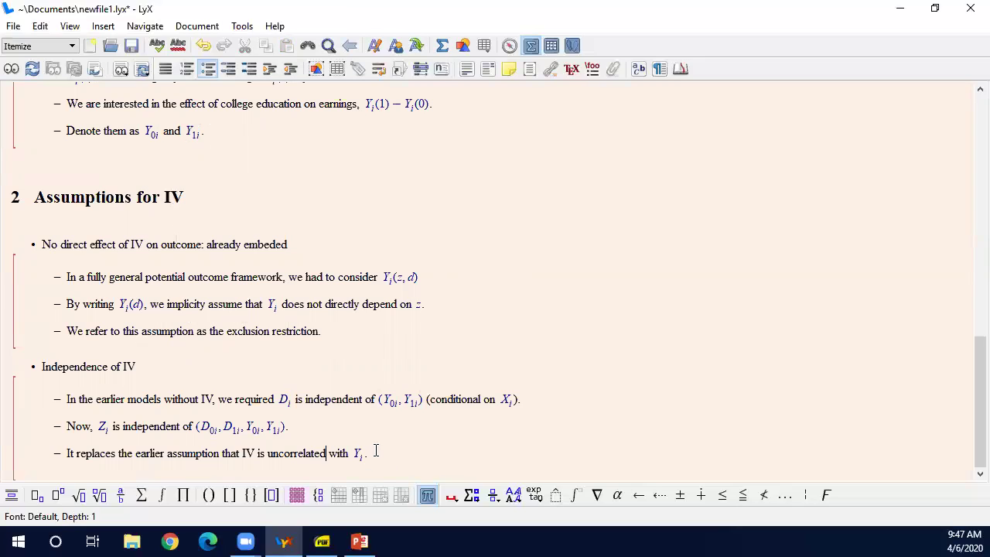
left_click_drag(376, 451, 355, 455)
left_click(402, 450)
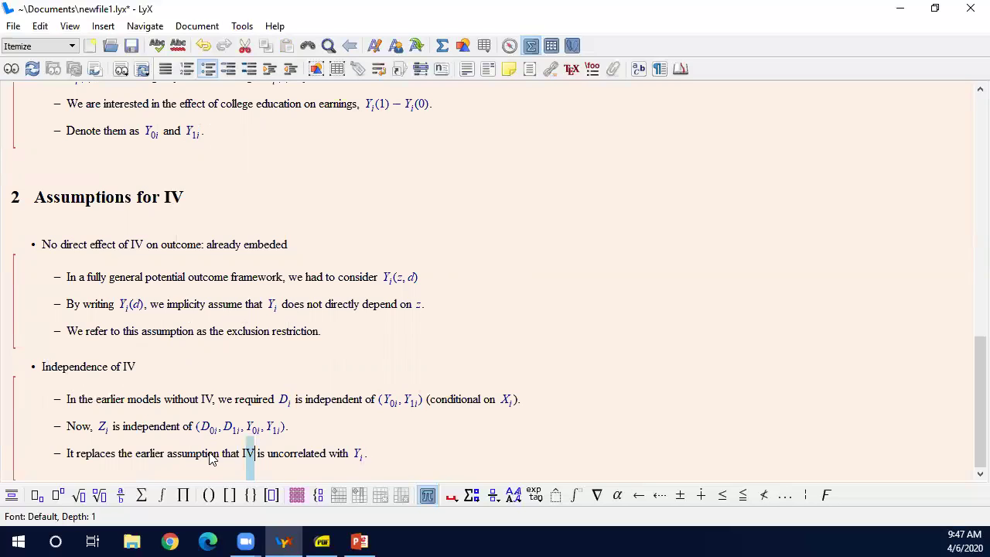
left_click_drag(208, 453, 354, 451)
left_click(398, 456)
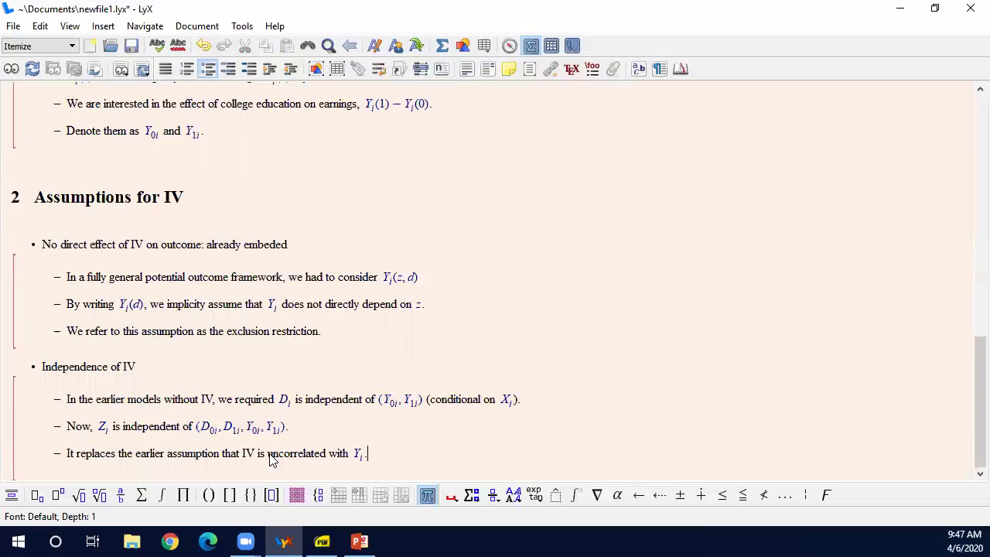
left_click_drag(268, 458, 379, 458)
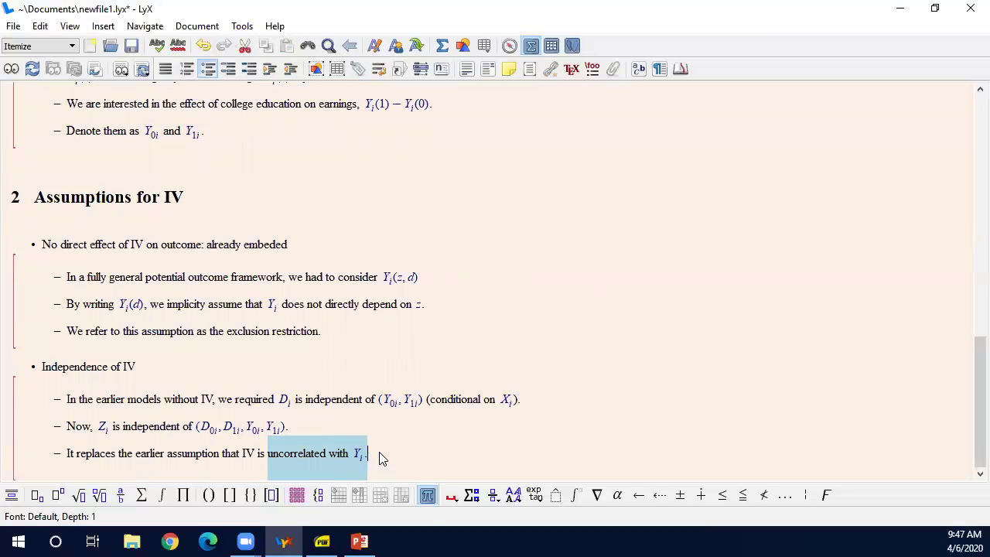
left_click(401, 455)
scroll(380, 282, "up", 3)
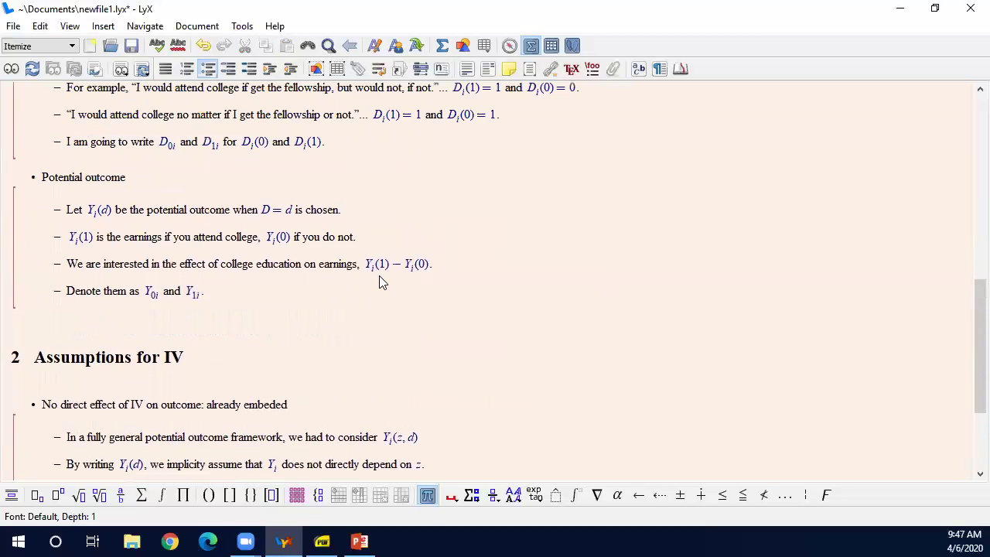
scroll(207, 250, "up", 2)
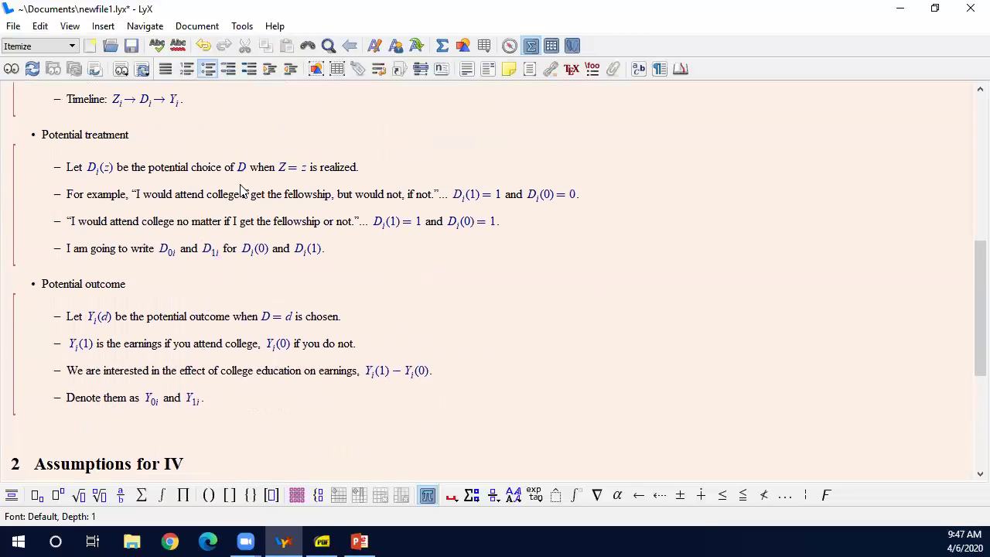
left_click(109, 168)
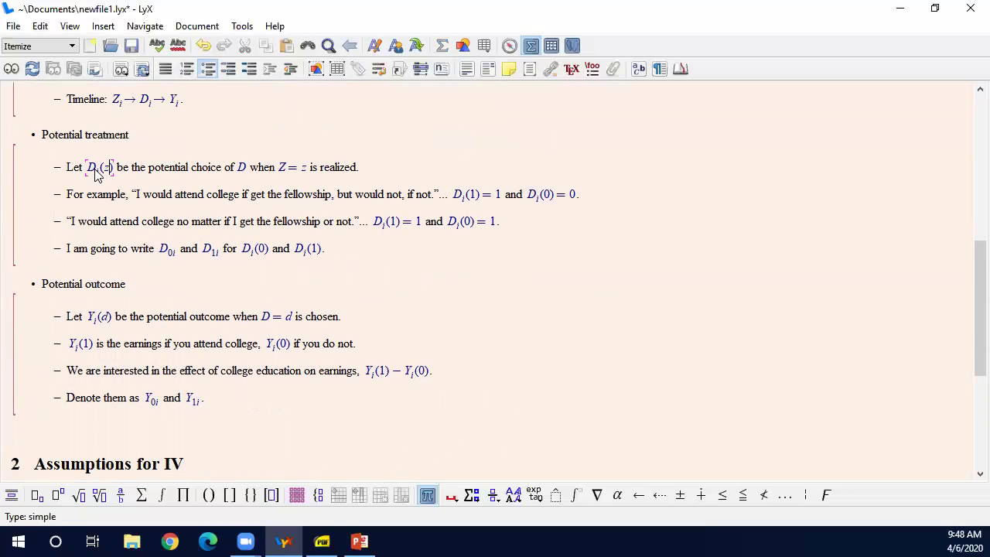
left_click(96, 174)
left_click(107, 172)
left_click(93, 171)
Step: Create an empty top-level bullet below the last Independence of IV sub-item
scroll(192, 219, "down", 5)
left_click(465, 433)
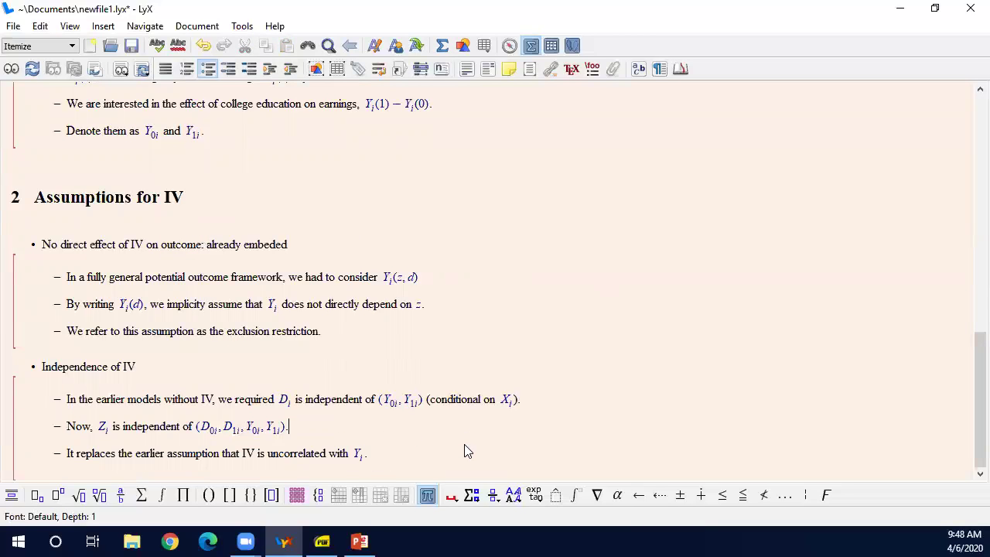
key("Return")
key("Return")
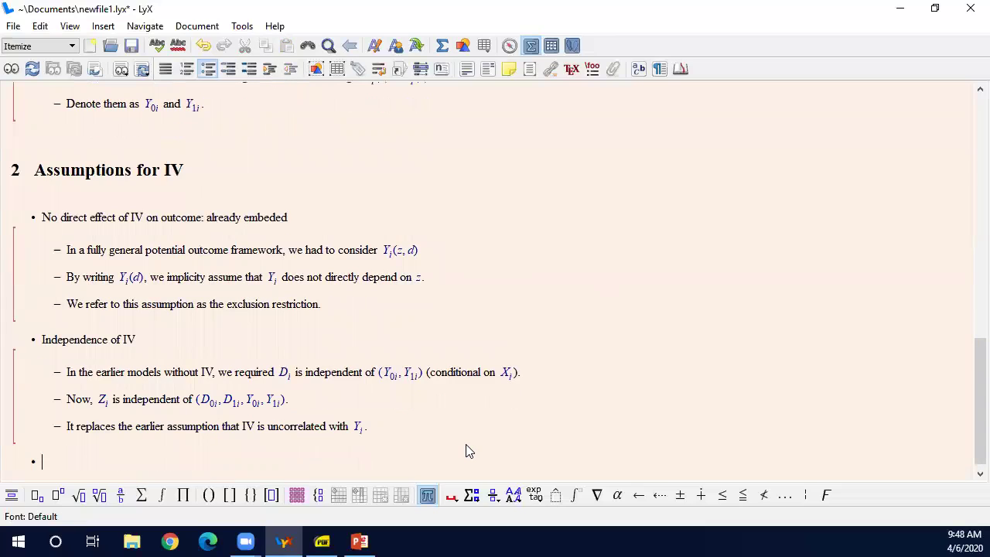